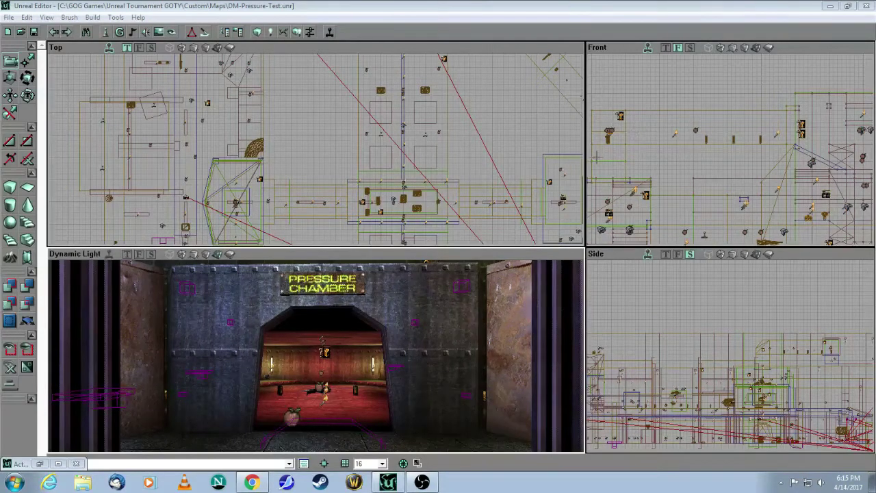
- Examine the pressure chamber entrance in the zone/portal display, and return the 3D view to dynamic lighting
mouse_move(340, 335)
mouse_down()
mouse_move(308, 325)
mouse_move(342, 319)
mouse_up()
drag(255, 294, 255, 313)
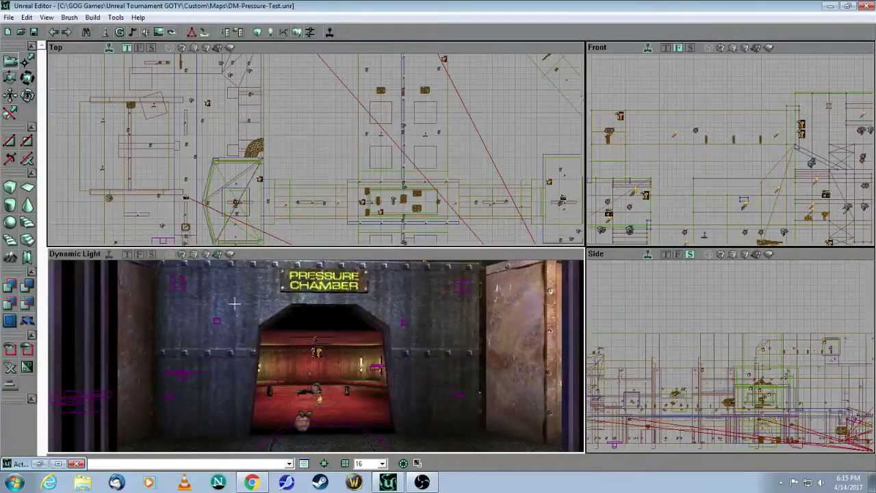
click(230, 255)
drag(323, 335, 282, 362)
click(219, 255)
drag(227, 285, 228, 280)
click(382, 330)
mouse_move(404, 325)
mouse_down()
mouse_move(403, 356)
mouse_move(404, 294)
mouse_move(404, 308)
mouse_up()
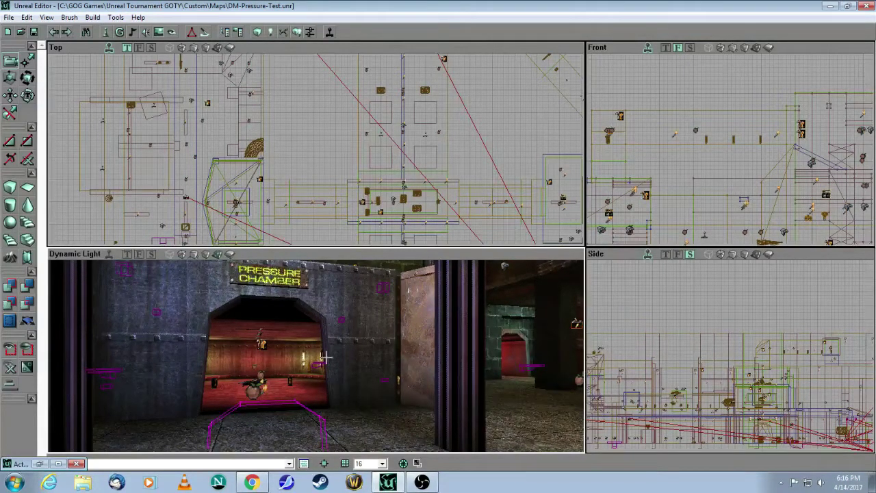
- Examine the chamber's corrugated door and the rusty panel above the wall switch outside
drag(276, 346, 275, 308)
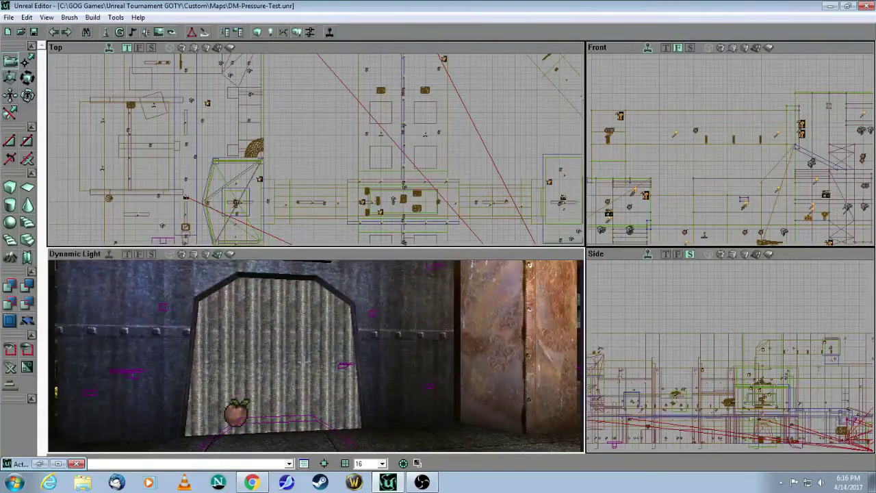
right_drag(312, 342, 151, 342)
drag(285, 349, 284, 349)
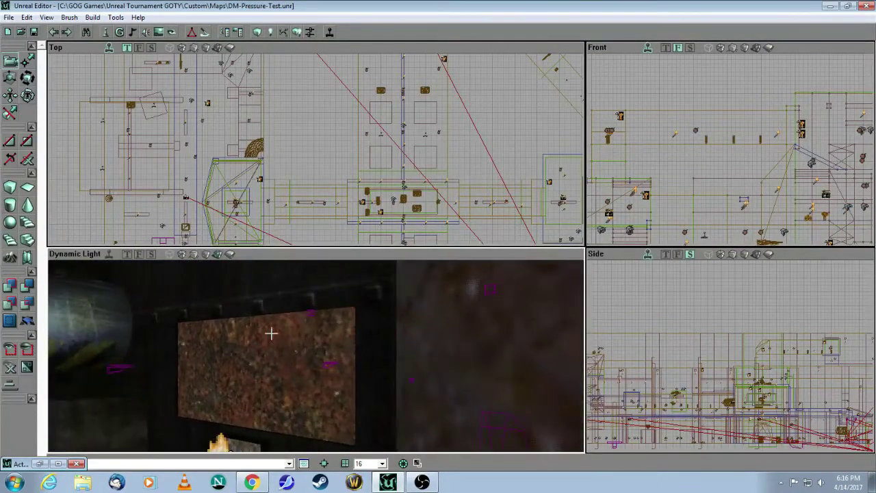
drag(286, 360, 305, 370)
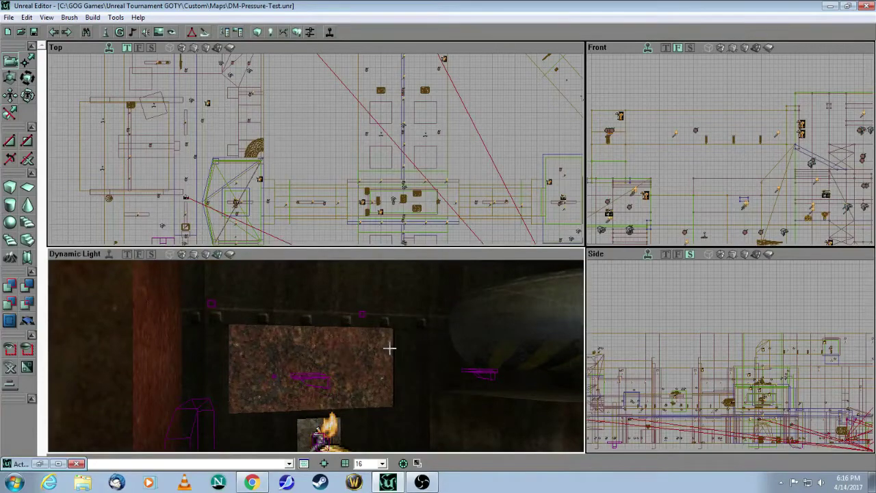
- Inspect the properties of the PressureZone actor inside the red chamber, and close them
drag(331, 343, 255, 294)
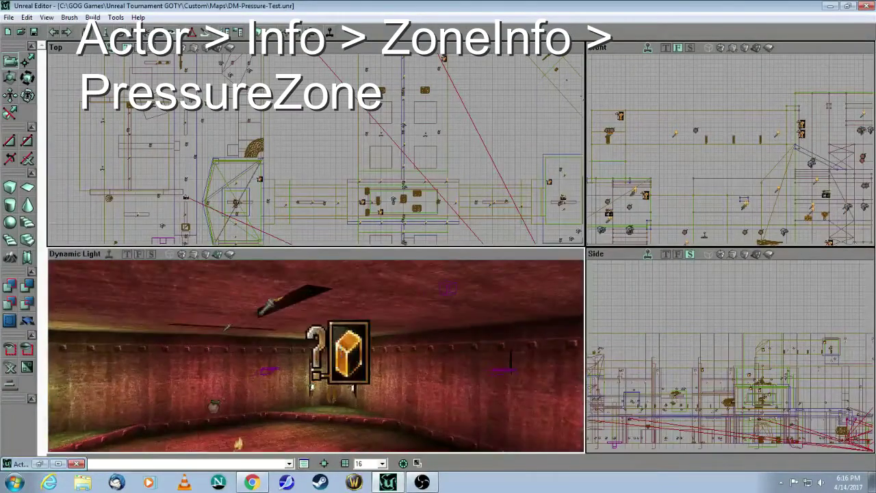
right_click(341, 351)
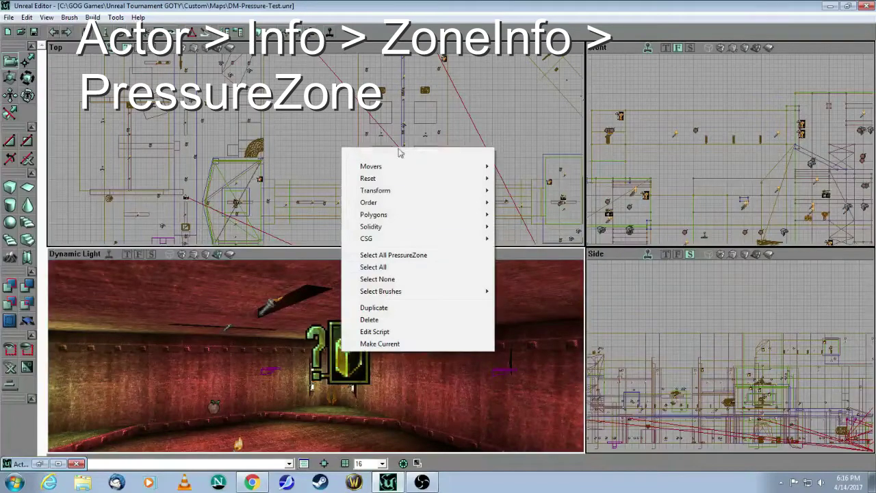
click(401, 156)
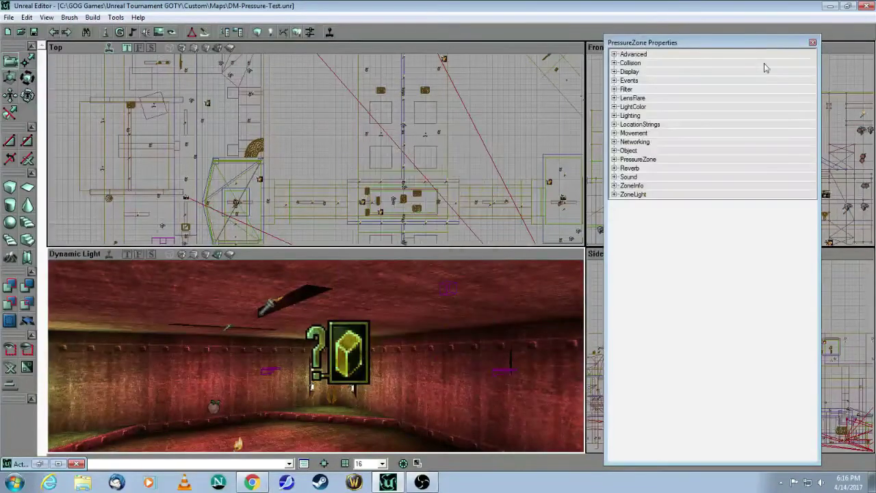
click(813, 43)
- Inspect the properties of the Trigger actor on the wall switch outside the chamber, and close them
drag(405, 312, 445, 404)
drag(316, 369, 239, 270)
drag(316, 342, 393, 342)
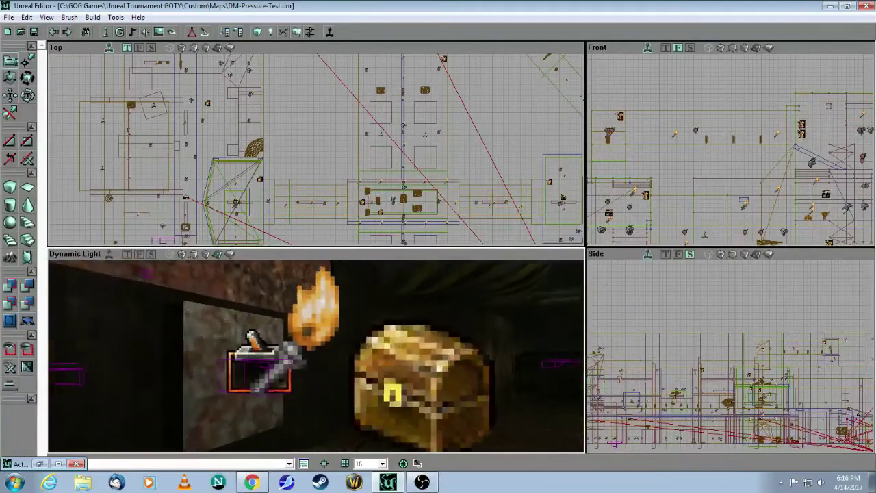
click(237, 377)
right_click(237, 375)
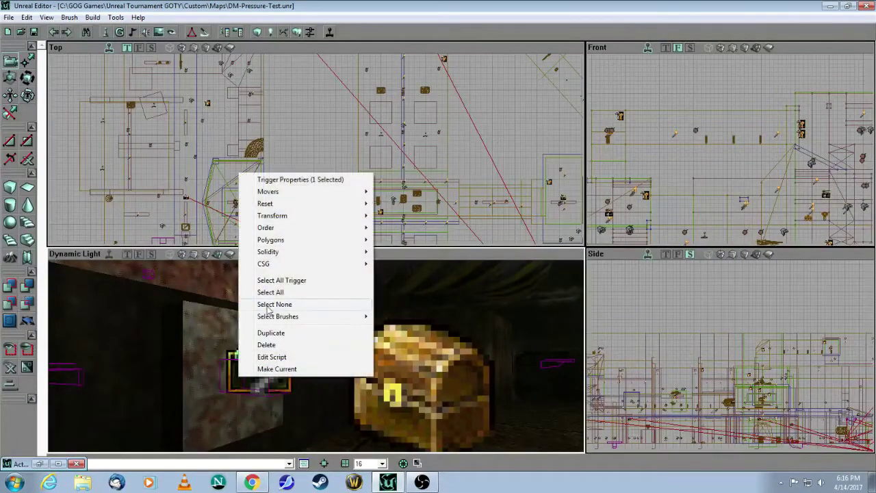
click(299, 180)
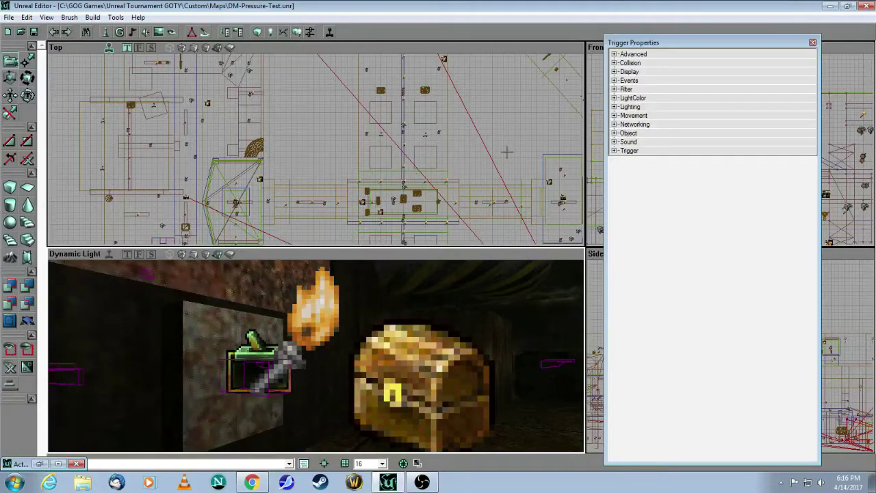
click(812, 43)
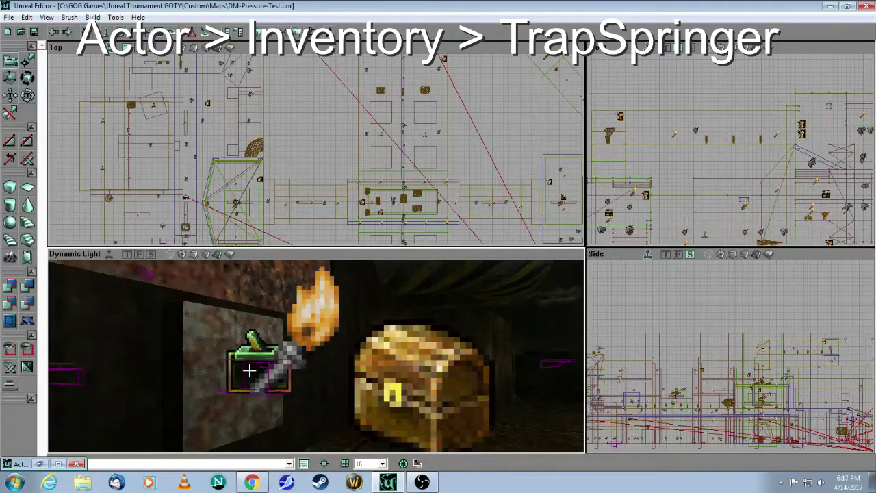
- Identify the TrapSpringer actor, the chest icon beside the wall trigger, without opening its properties
click(416, 376)
right_click(416, 375)
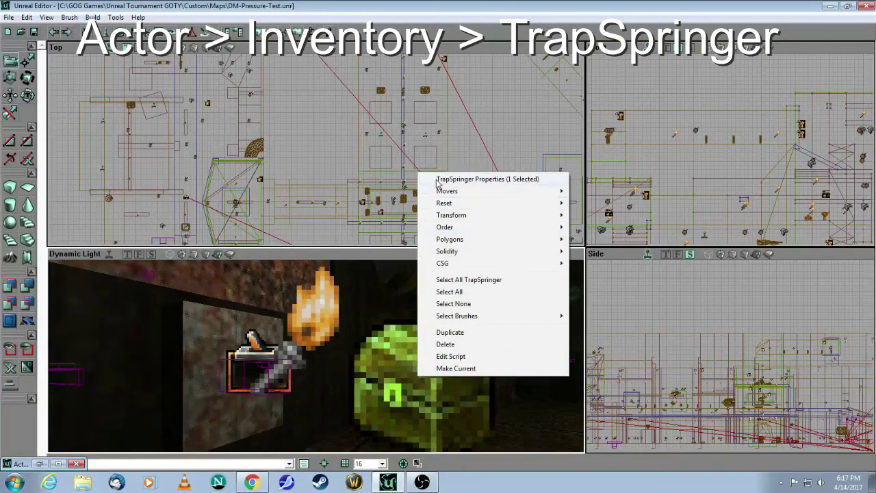
click(515, 132)
click(475, 338)
drag(475, 338, 472, 332)
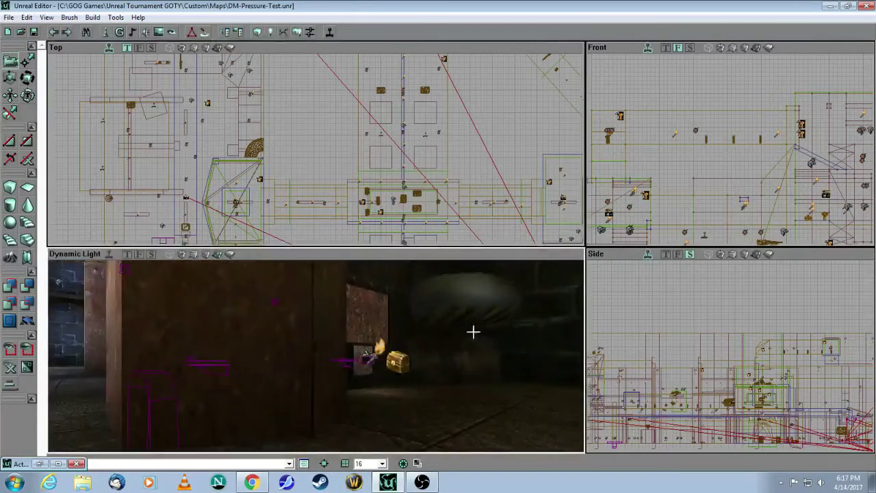
- Look over the trigger and TrapSpringer from a distance, and select the PressureZone actor inside the chamber
scroll(375, 369, up, 5)
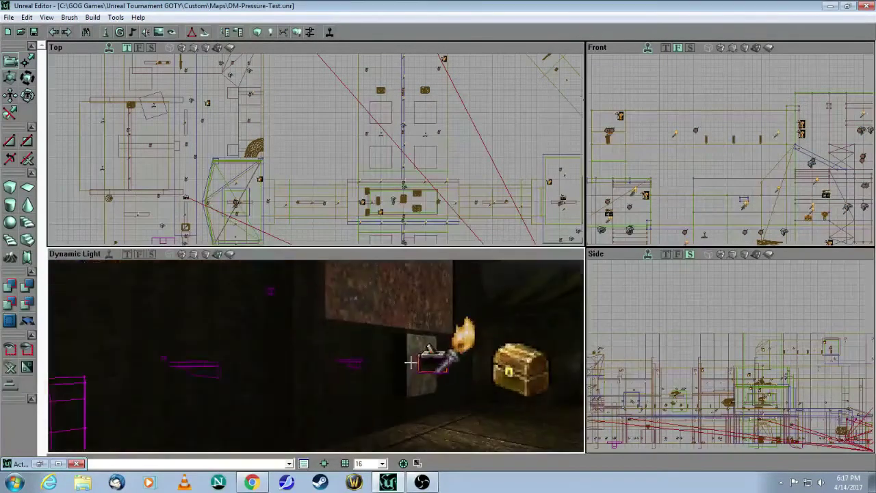
drag(401, 379, 347, 392)
drag(303, 364, 286, 281)
mouse_move(286, 281)
right_down()
mouse_move(286, 270)
mouse_move(283, 277)
right_up()
drag(285, 342, 316, 349)
click(361, 298)
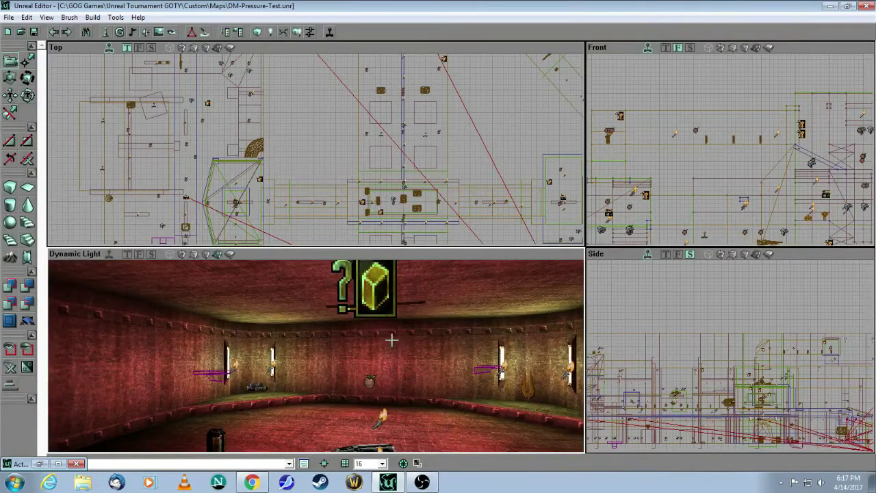
- Review the SpecialEvent category in the properties of the SpecialEvent actor on the blue brick wall, and close them
drag(366, 305, 277, 274)
drag(333, 438, 333, 385)
click(319, 388)
right_click(317, 389)
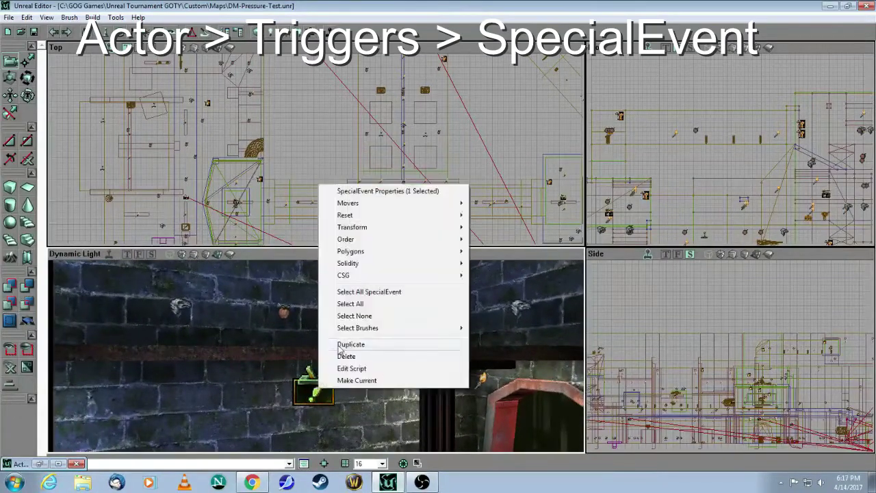
click(401, 190)
click(613, 151)
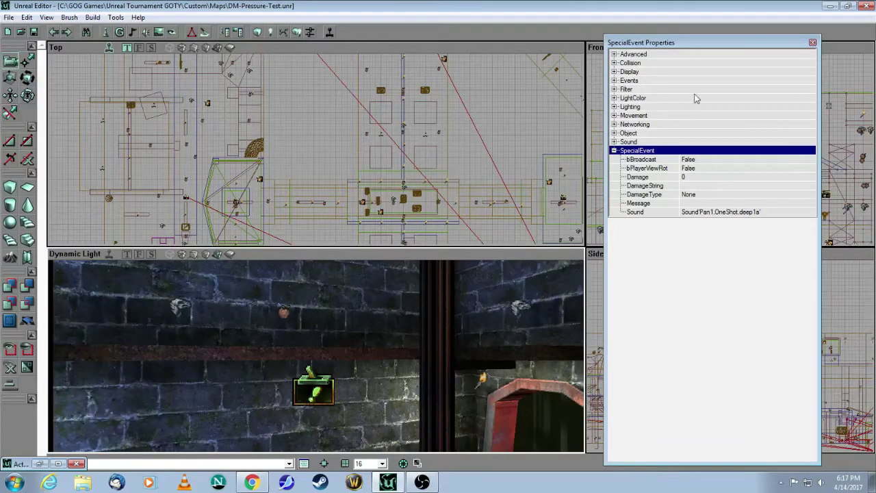
click(813, 43)
drag(419, 388, 468, 387)
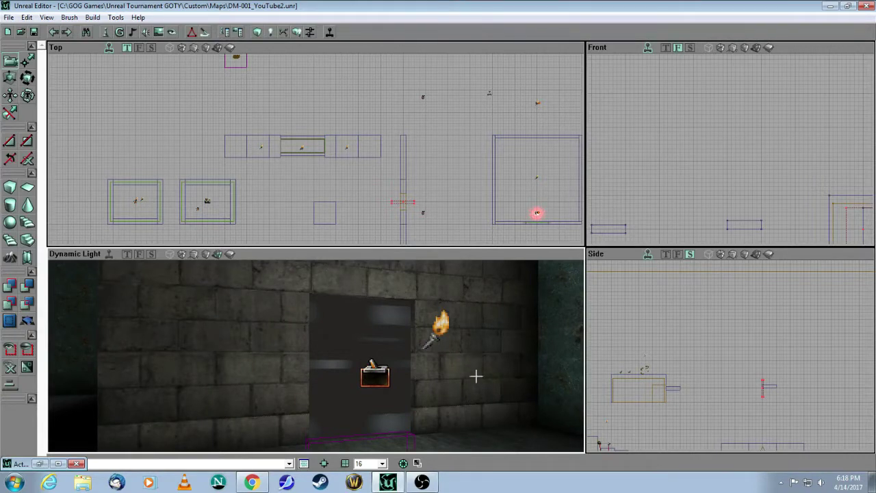
- Examine the door, observation window and wall trigger of the test chamber in the DM-001_YouTube2 map
drag(536, 213, 537, 213)
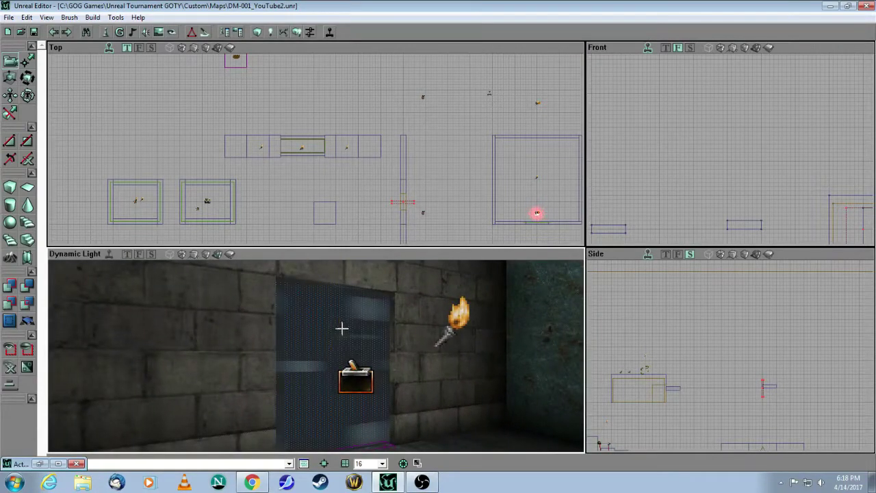
drag(239, 331, 424, 329)
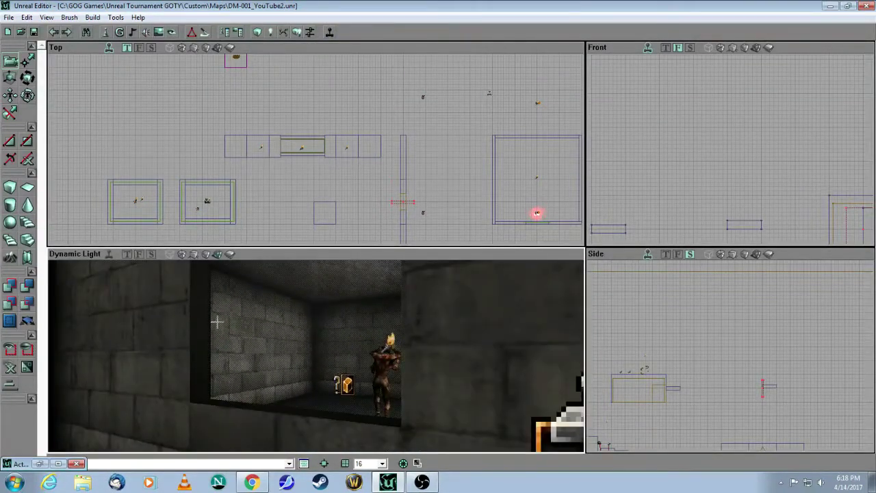
drag(284, 330, 280, 338)
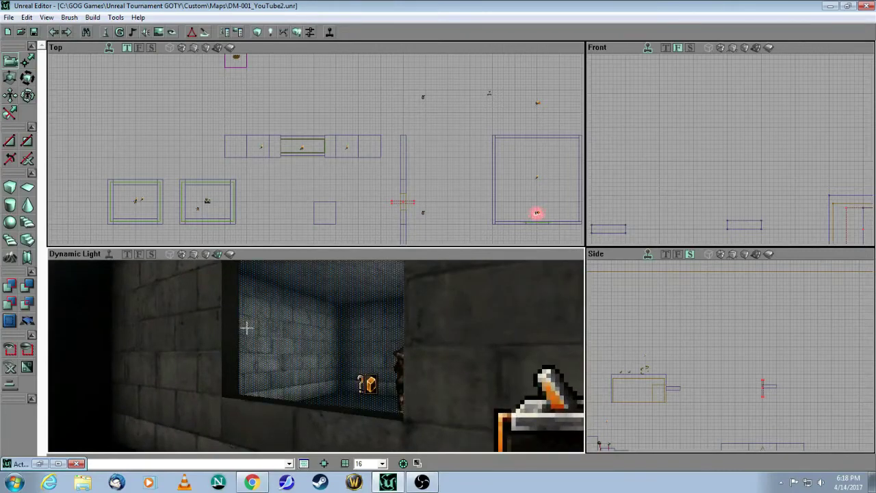
mouse_move(436, 339)
mouse_down()
mouse_move(446, 353)
mouse_move(426, 342)
mouse_move(444, 298)
mouse_move(419, 332)
mouse_move(422, 351)
mouse_move(418, 334)
mouse_up()
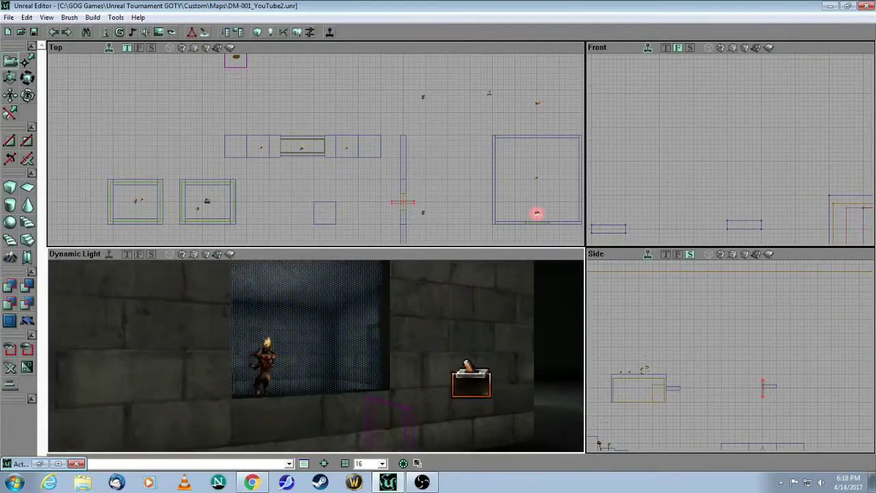
mouse_move(419, 342)
mouse_down()
mouse_move(418, 330)
mouse_move(428, 352)
mouse_move(421, 331)
mouse_move(420, 346)
mouse_up()
mouse_move(369, 320)
right_down()
mouse_move(369, 306)
mouse_move(369, 319)
right_up()
drag(369, 319, 366, 356)
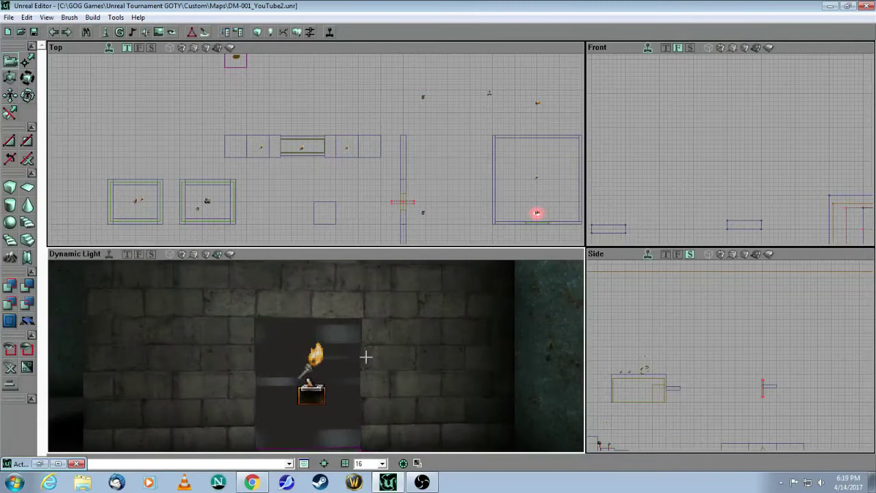
- Check the test chamber's zoning in the zone/portal display, and return the 3D view to dynamic lighting
click(230, 255)
drag(262, 358, 265, 291)
drag(261, 382, 261, 418)
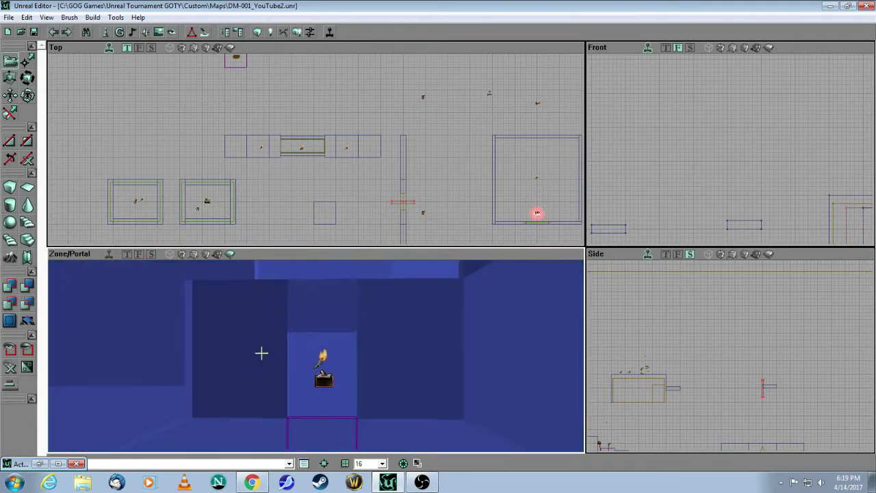
click(217, 255)
- Open the properties of the PressureZone actor inside the test chamber and expand the PressureZone category
drag(311, 340, 312, 314)
right_drag(311, 315, 312, 339)
drag(312, 339, 311, 331)
drag(268, 392, 268, 382)
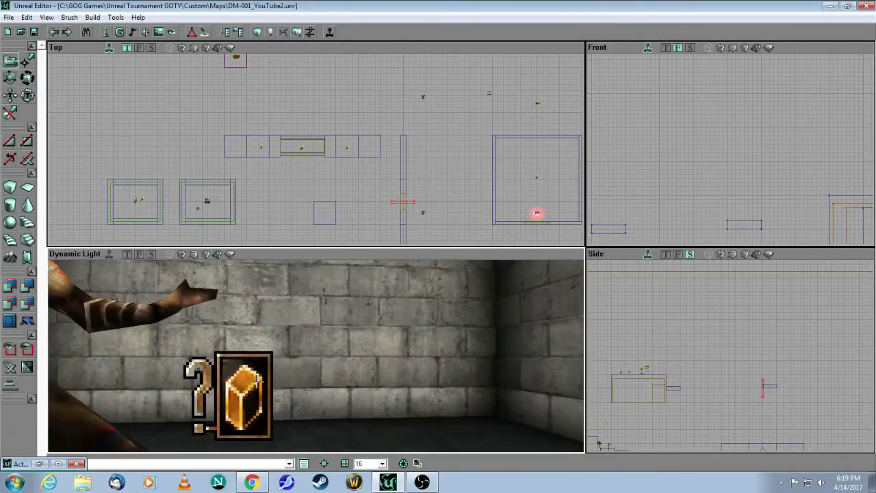
click(254, 383)
right_click(253, 385)
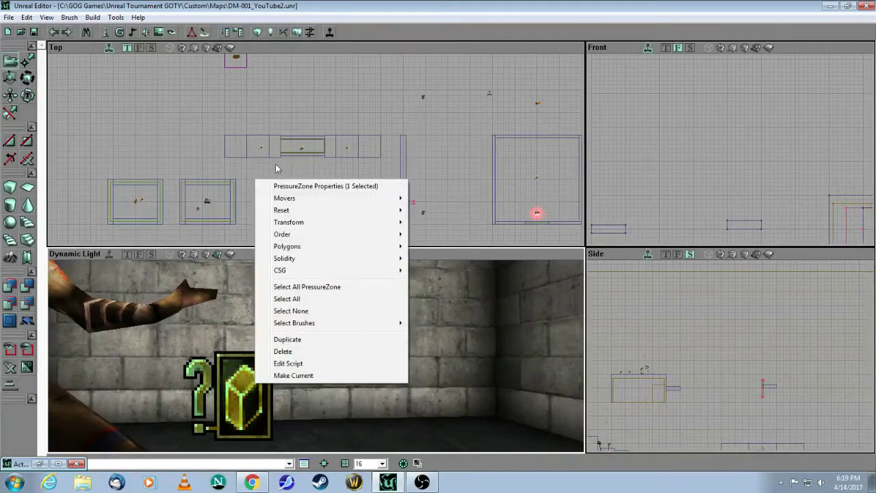
click(281, 186)
drag(651, 46, 552, 182)
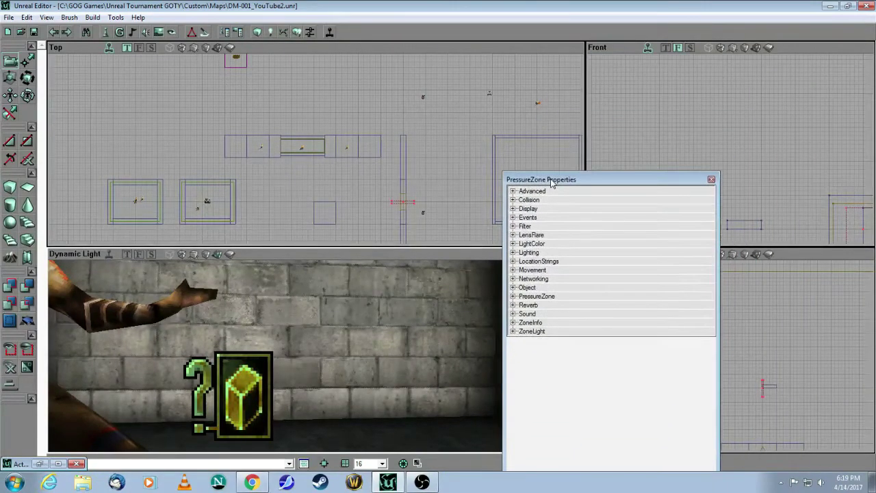
click(514, 296)
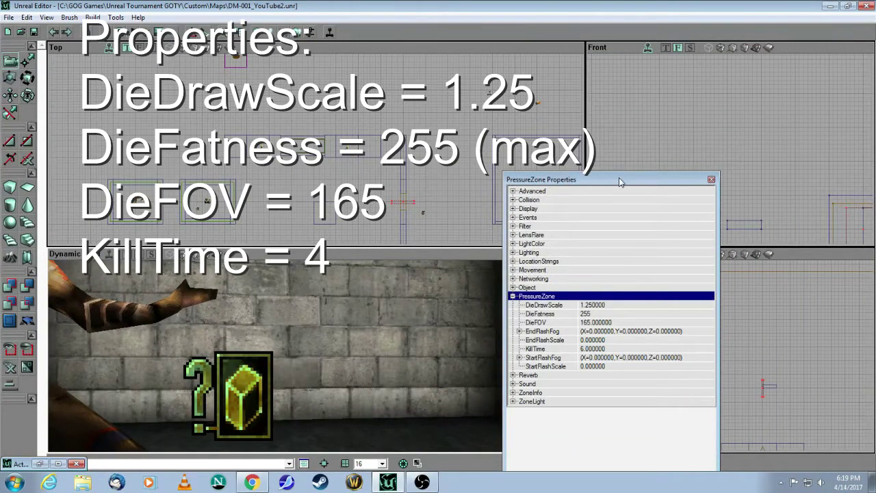
- Review the PressureZone's DieDrawScale, DieFatness and DieFOV settings without changing them
drag(622, 179, 643, 149)
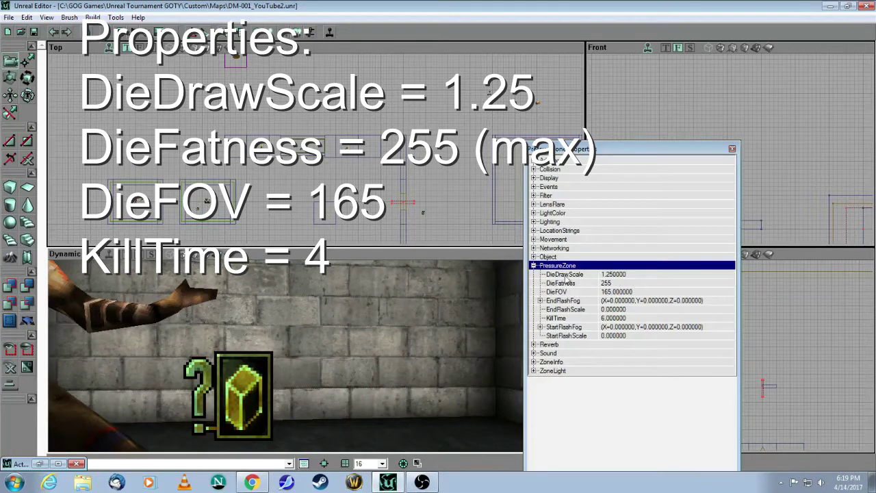
click(645, 274)
click(655, 257)
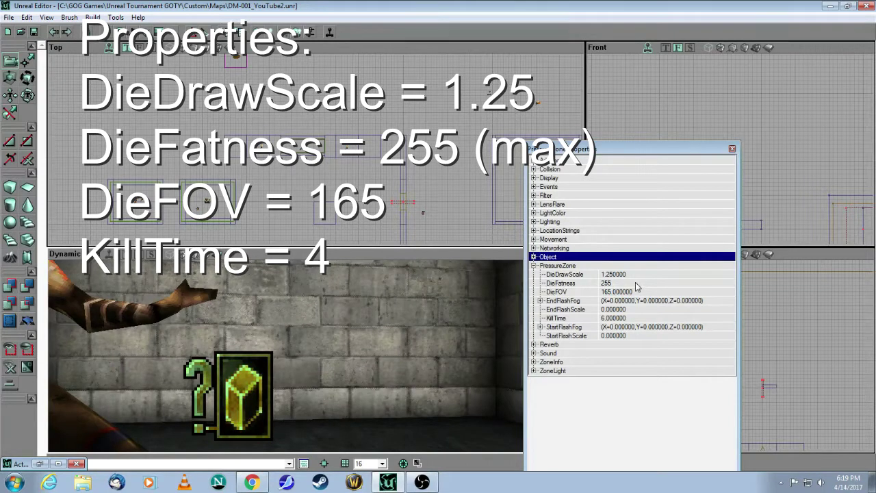
click(636, 283)
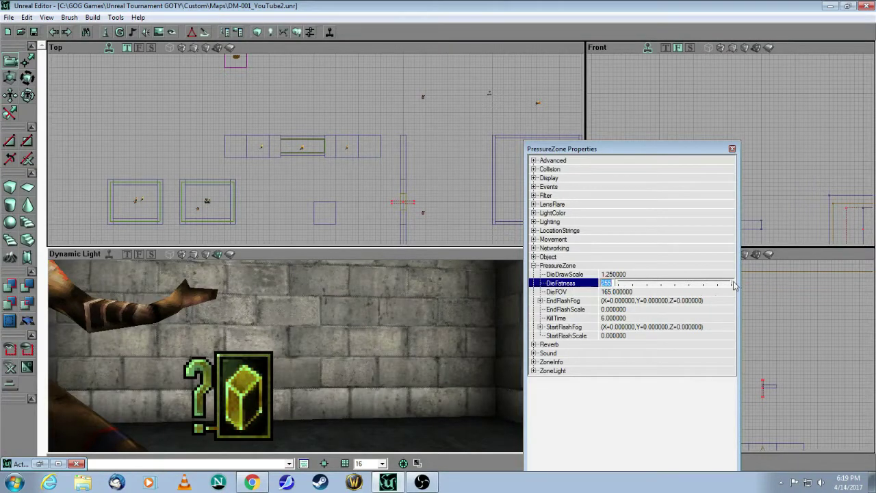
click(705, 258)
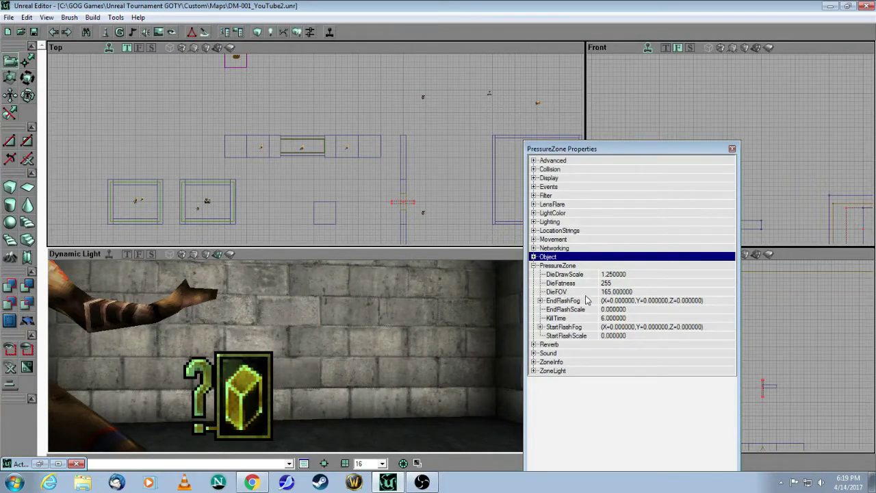
click(652, 293)
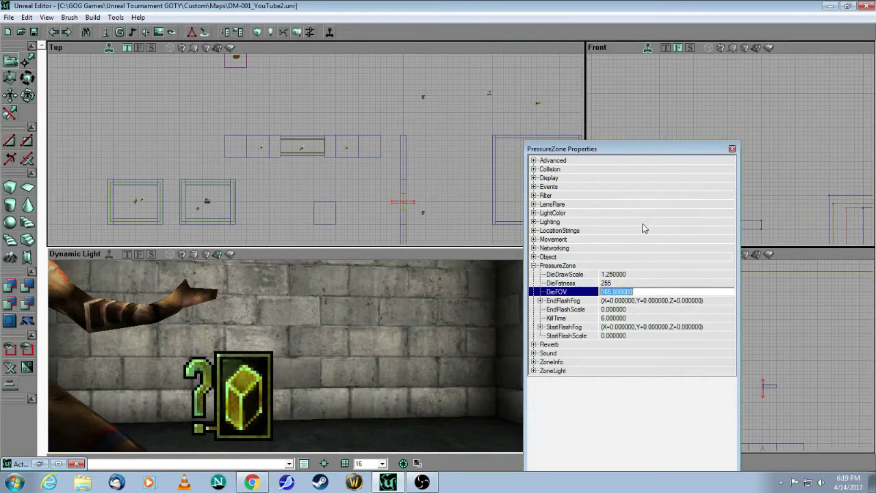
click(644, 223)
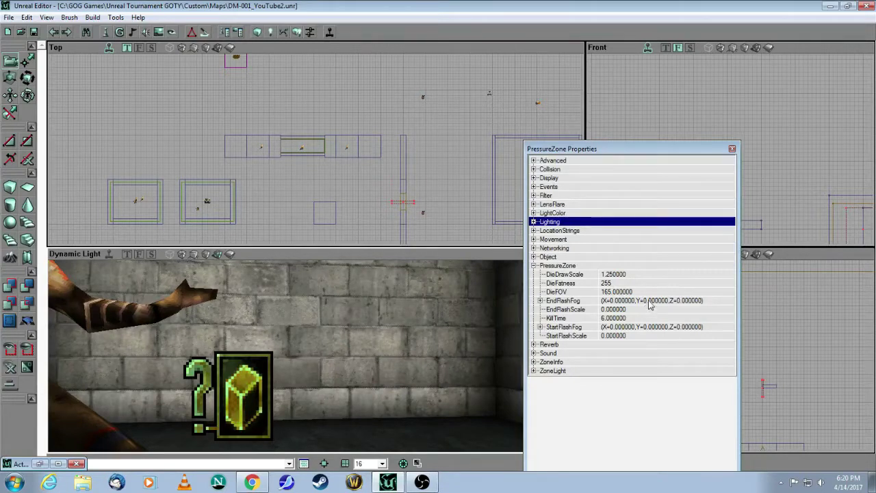
- Review the PressureZone's KillTime and its start and end flash settings without changing them
click(578, 318)
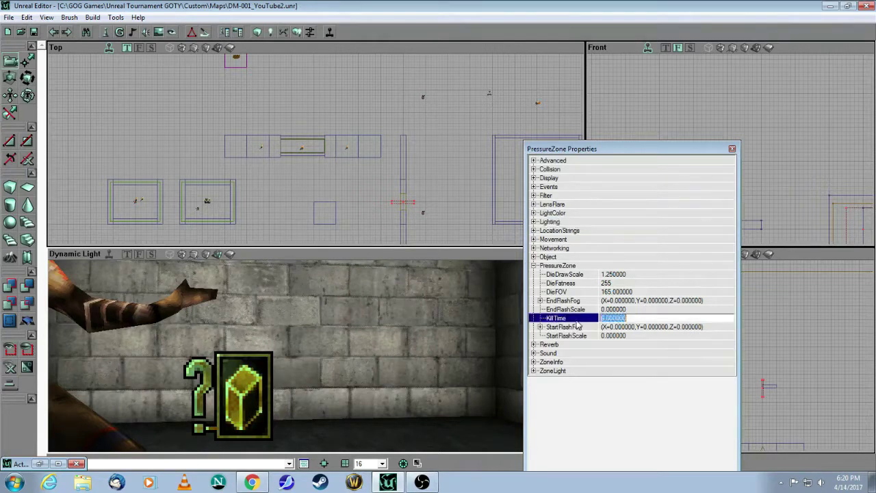
click(658, 309)
click(647, 319)
click(643, 259)
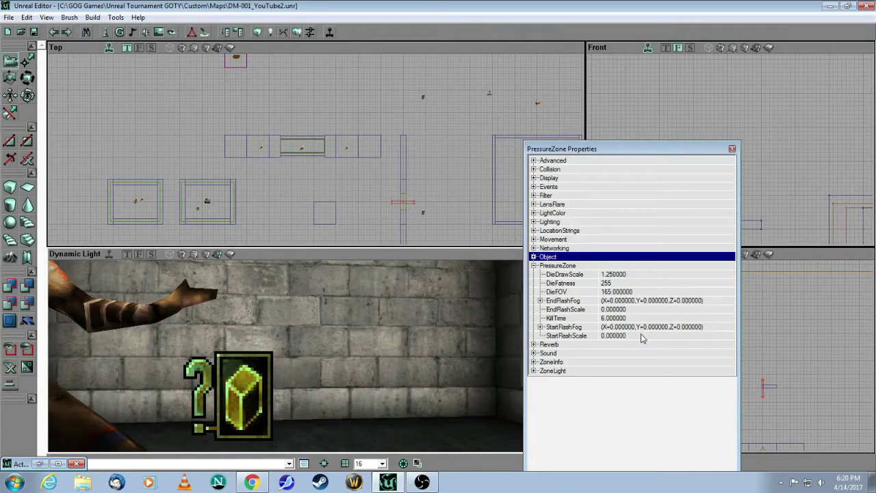
click(651, 186)
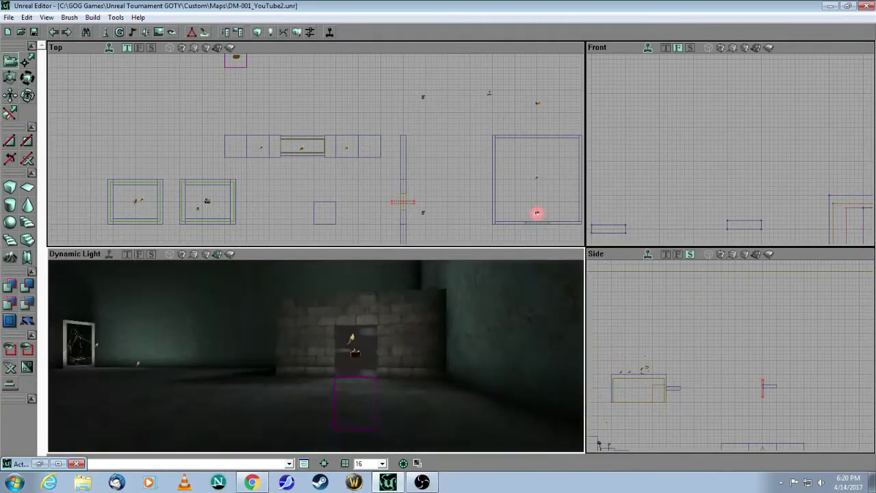
- Open the properties of the trigger at the test chamber's door and expand its Trigger category
drag(315, 383, 321, 320)
drag(416, 356, 416, 327)
click(316, 349)
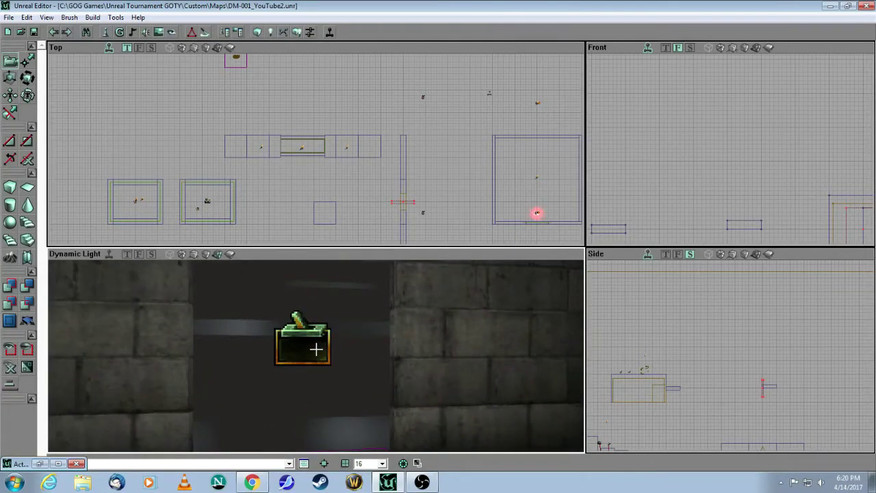
right_click(317, 145)
click(366, 146)
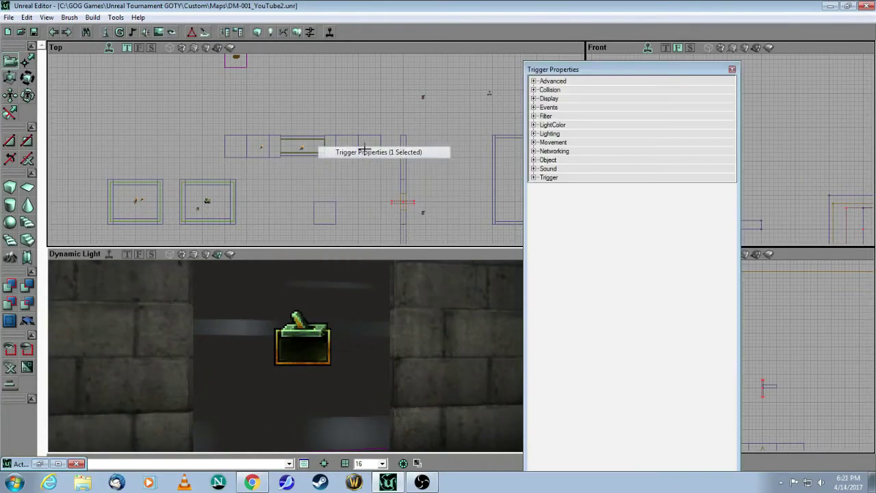
click(535, 178)
click(535, 178)
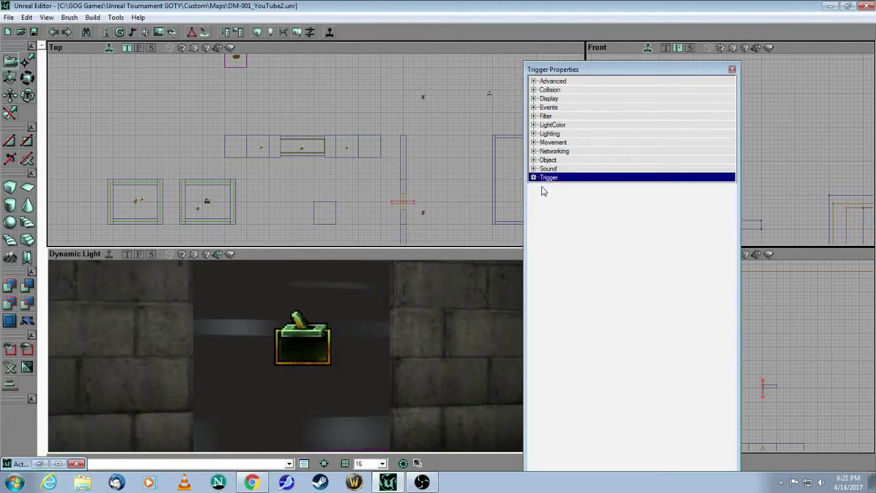
click(535, 178)
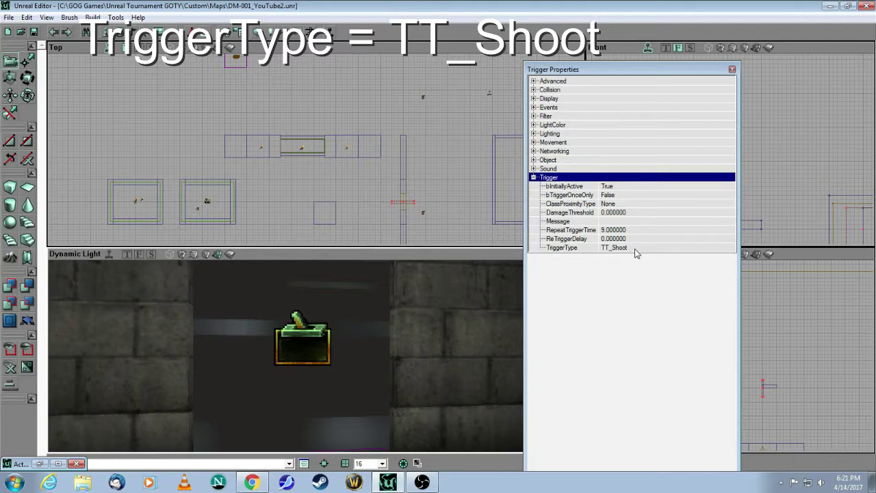
- Review the door trigger's TriggerType, RepeatTriggerTime, ReTriggerDelay and Event settings, and close its properties
click(635, 249)
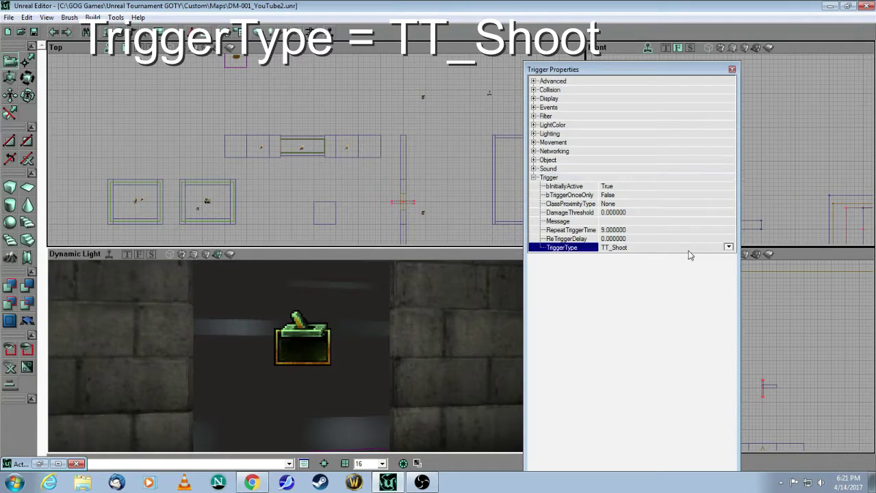
click(647, 232)
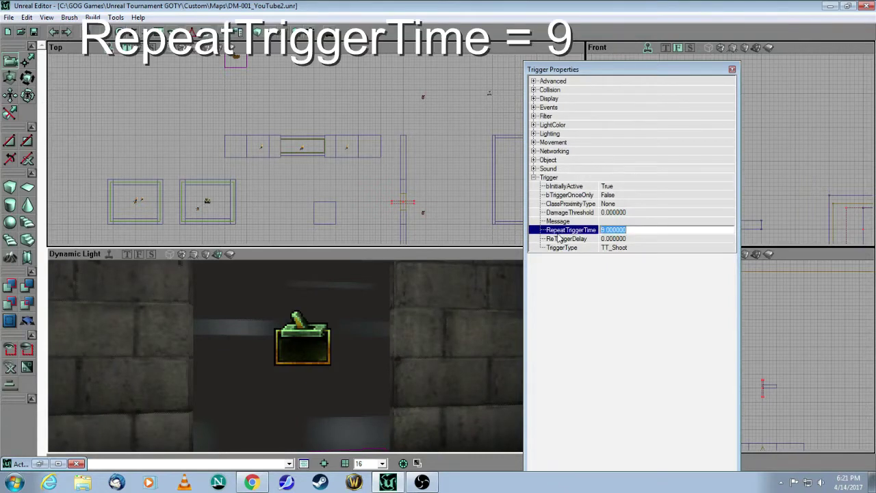
click(630, 239)
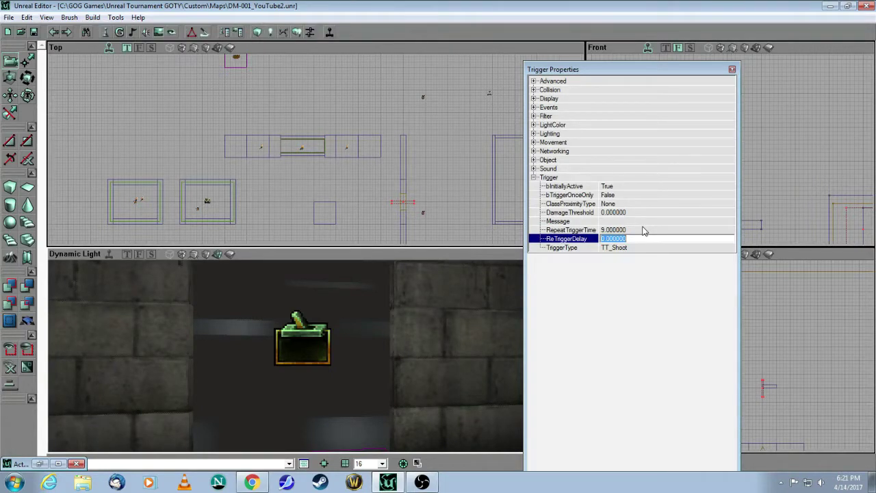
double_click(603, 108)
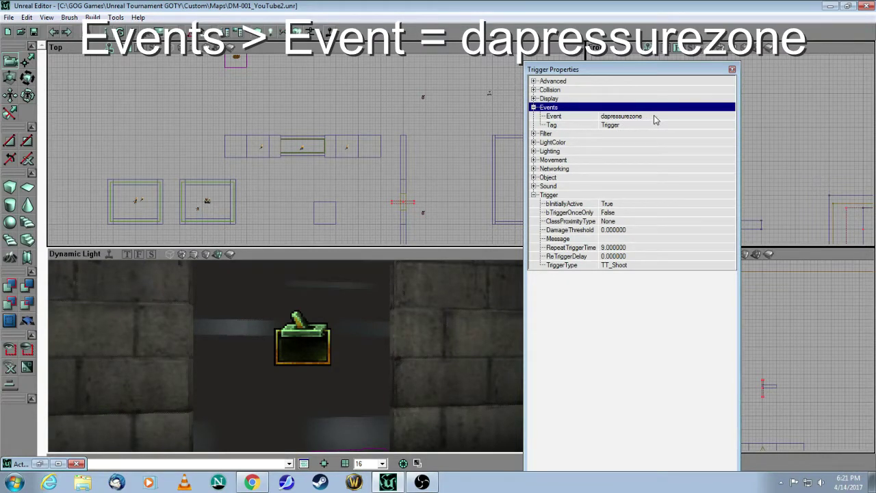
click(732, 69)
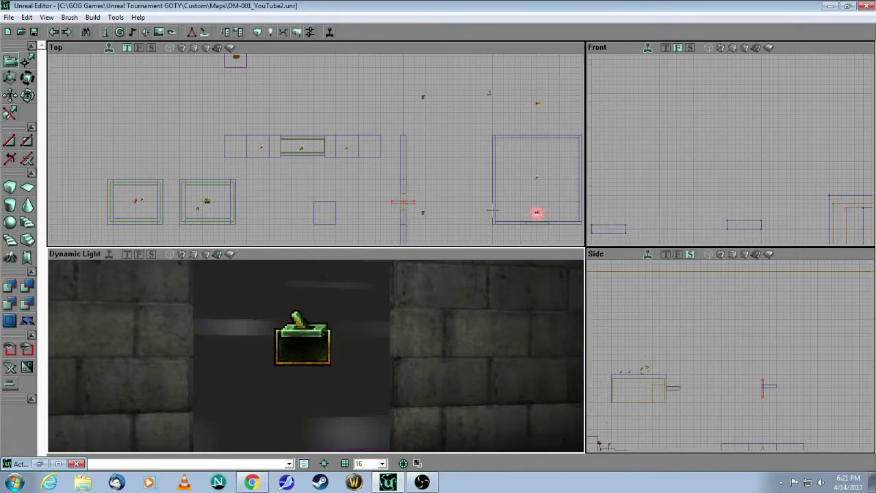
- Inspect the Nali figure inside the chamber and locate the NaliPriest class under Pawn, ScriptedPawn, Nali in the actor classes
drag(432, 301, 320, 334)
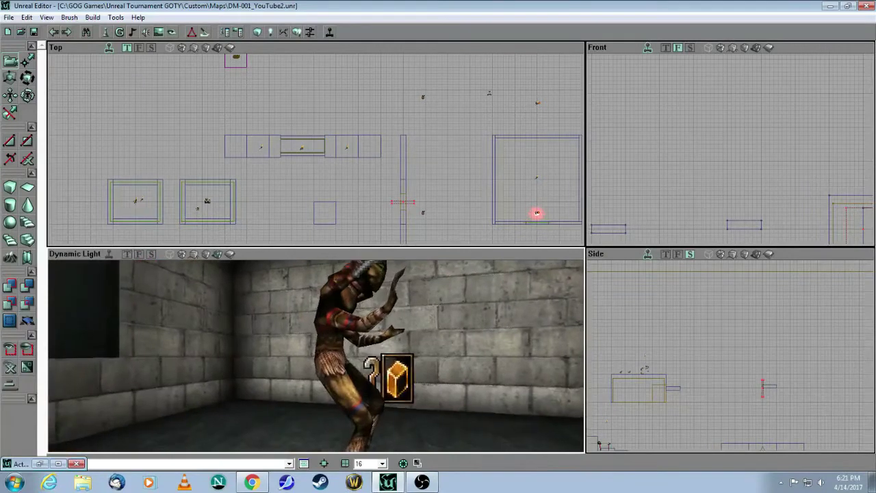
click(337, 289)
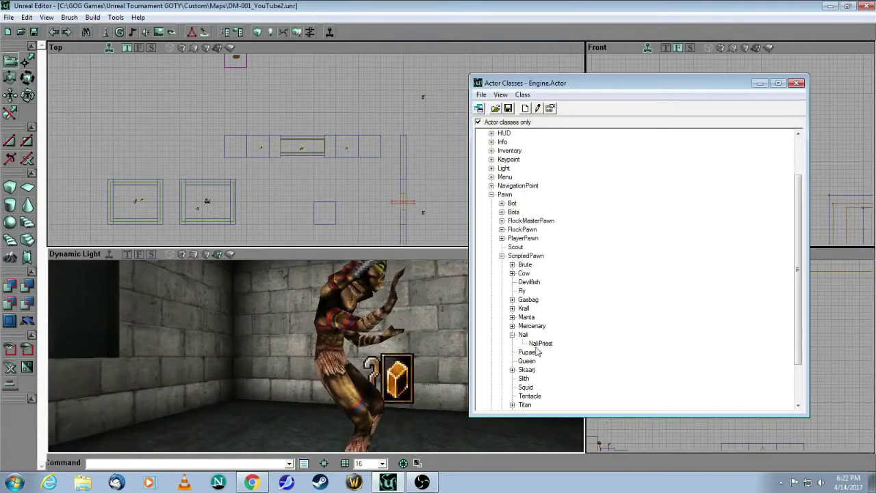
click(540, 343)
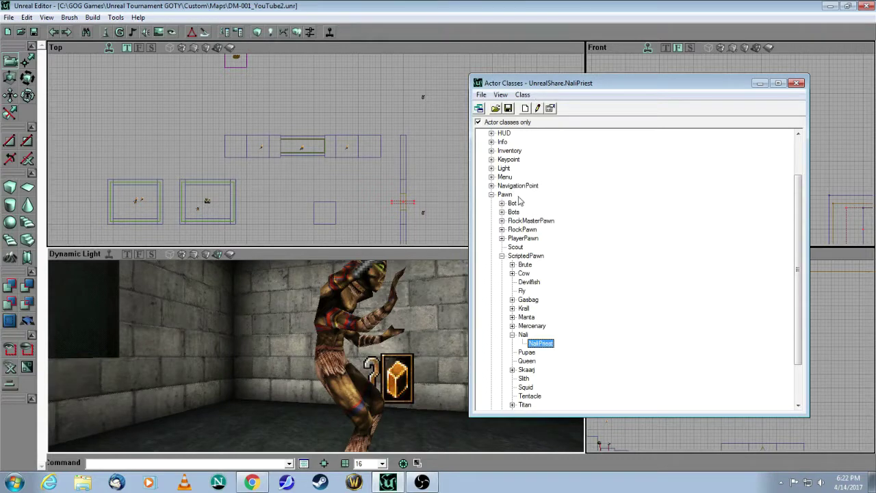
click(524, 256)
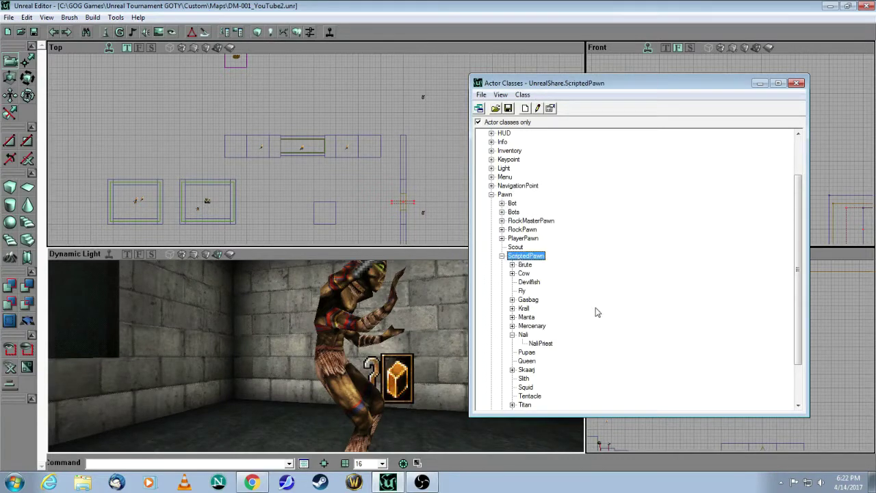
click(544, 345)
click(797, 83)
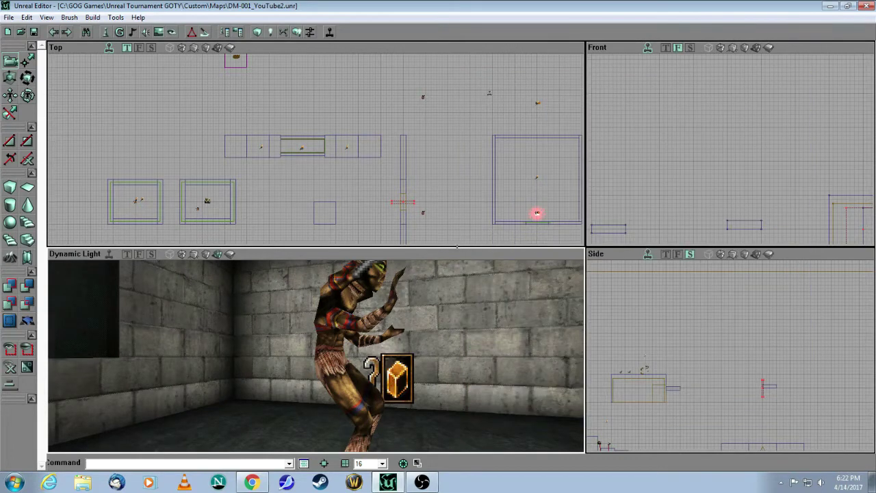
drag(424, 322, 421, 281)
drag(537, 213, 537, 212)
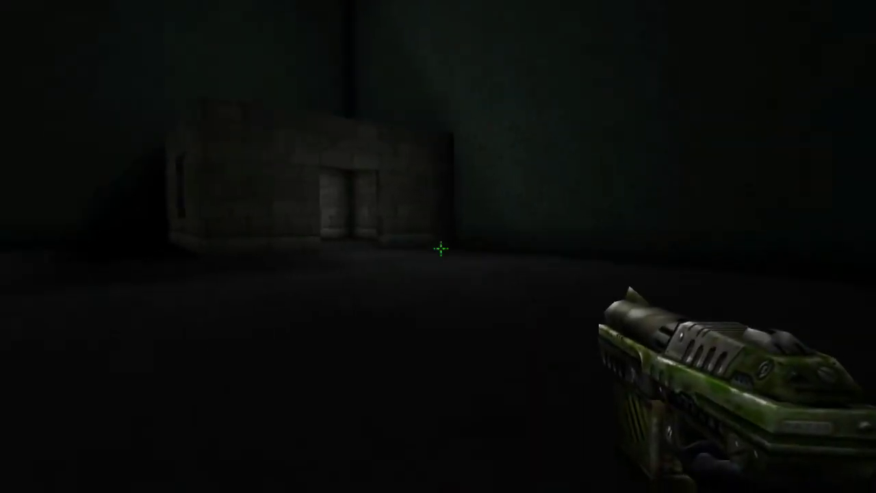
key(w)
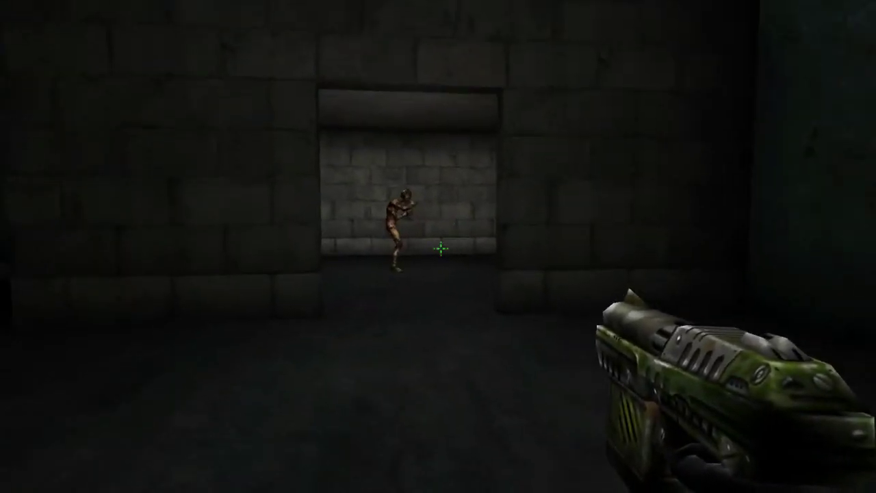
key(a)
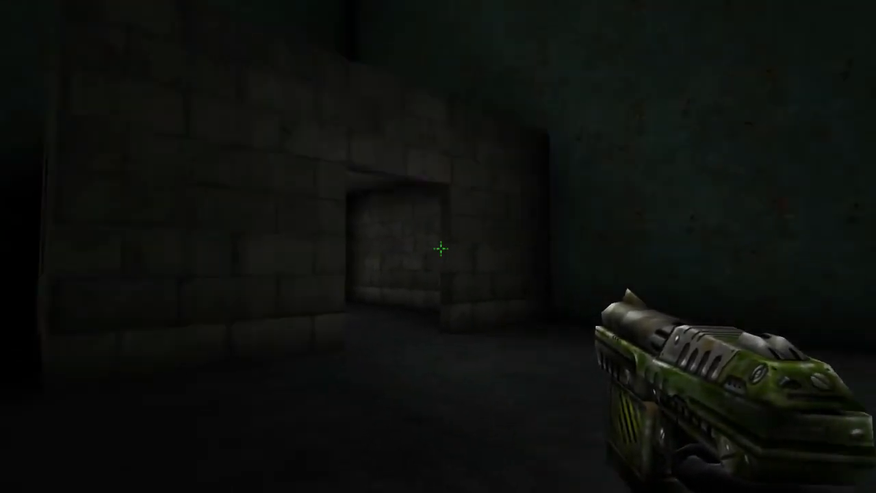
key(a)
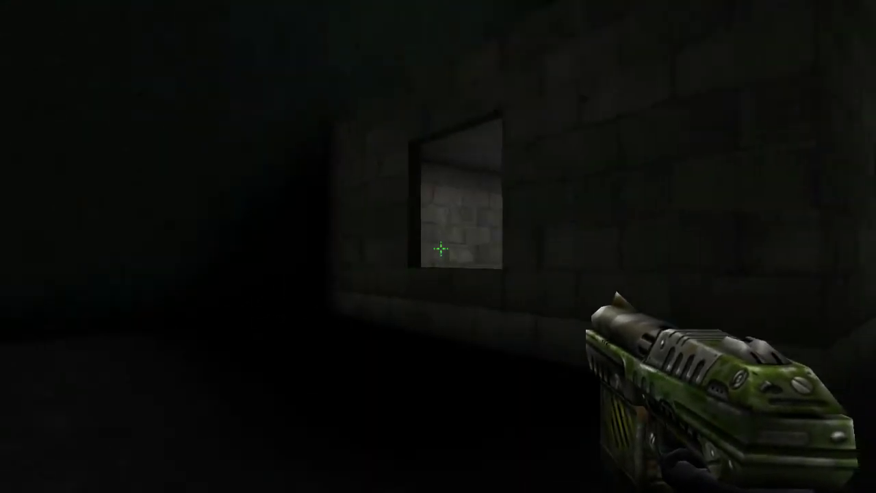
key(w)
key(Up)
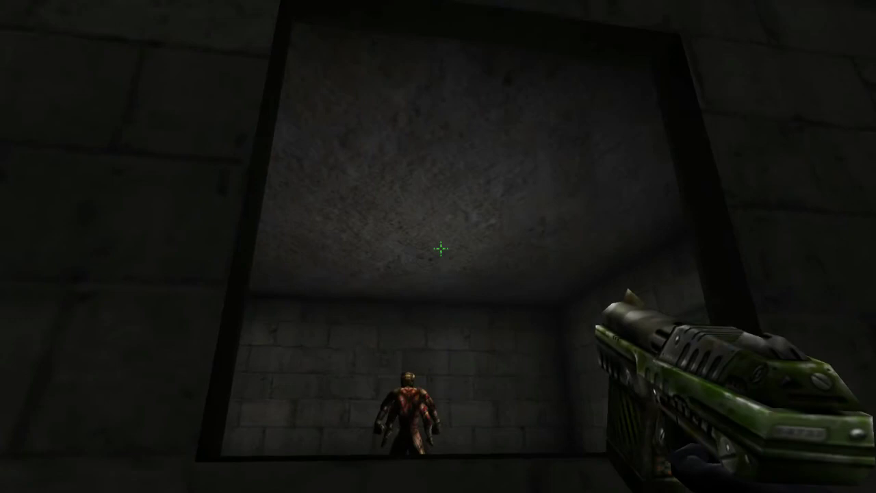
key(Up)
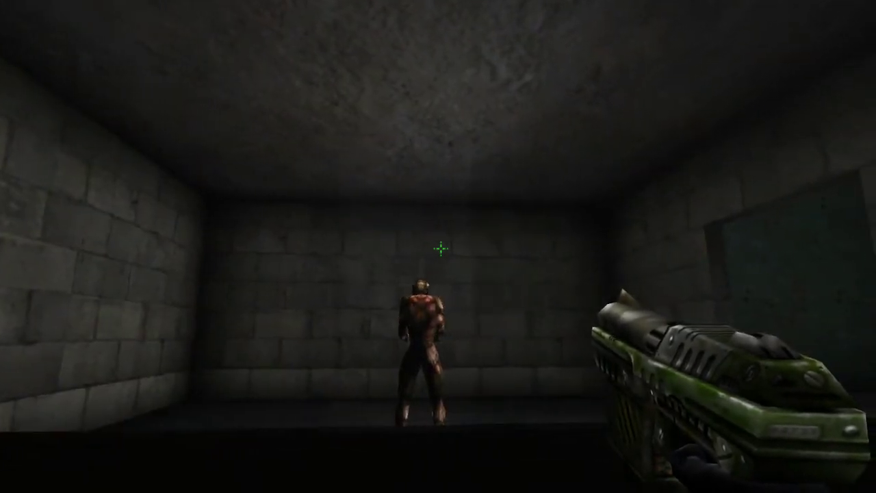
key(Up)
key(Right)
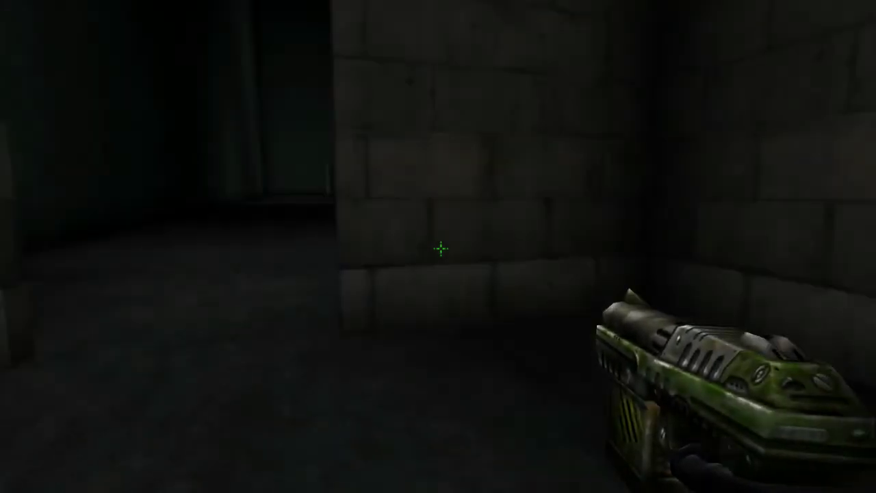
key(w)
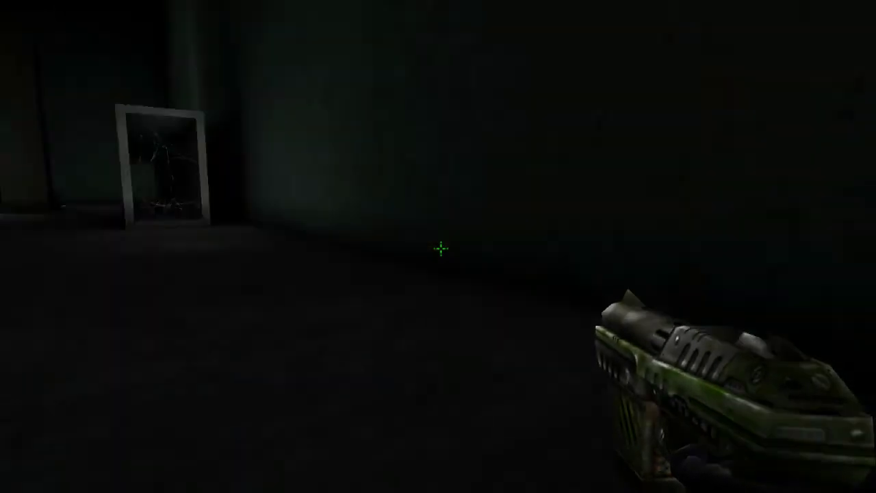
key(a)
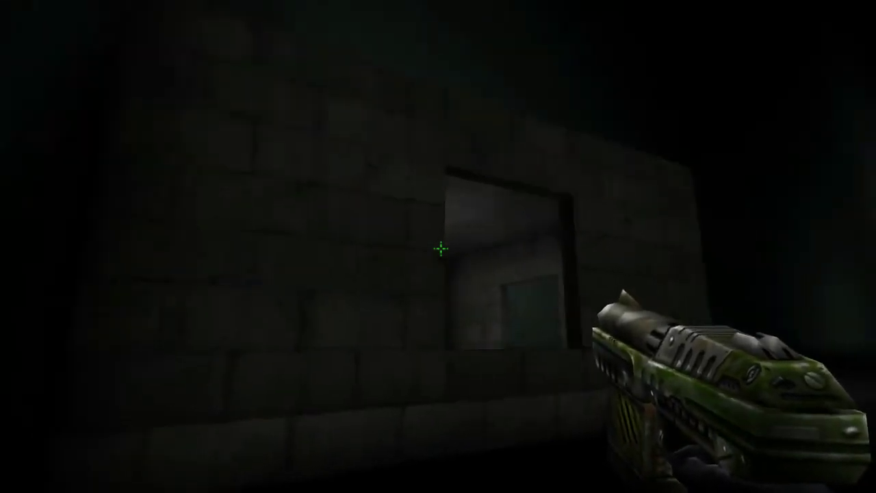
key(d)
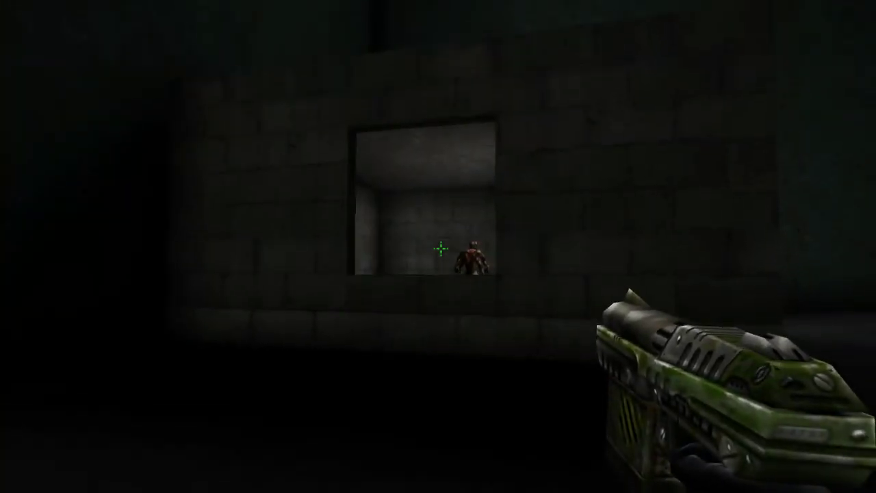
key(d)
key(d)
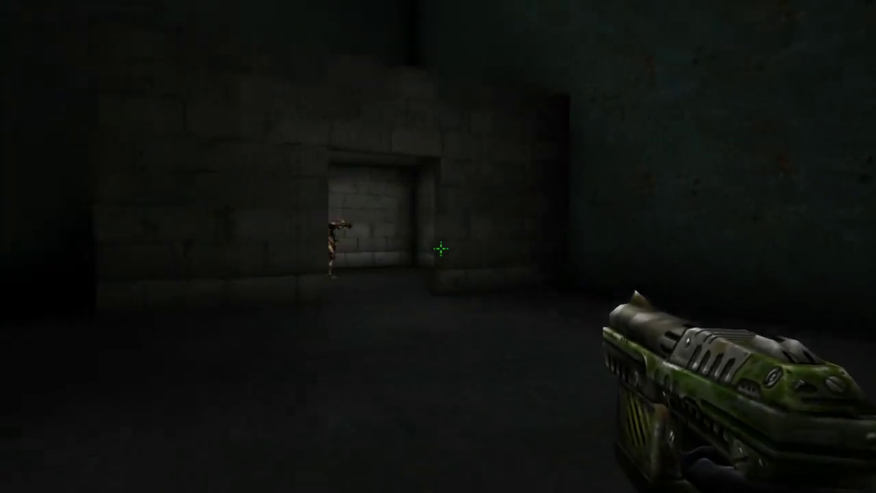
key(w)
key(a)
key(d)
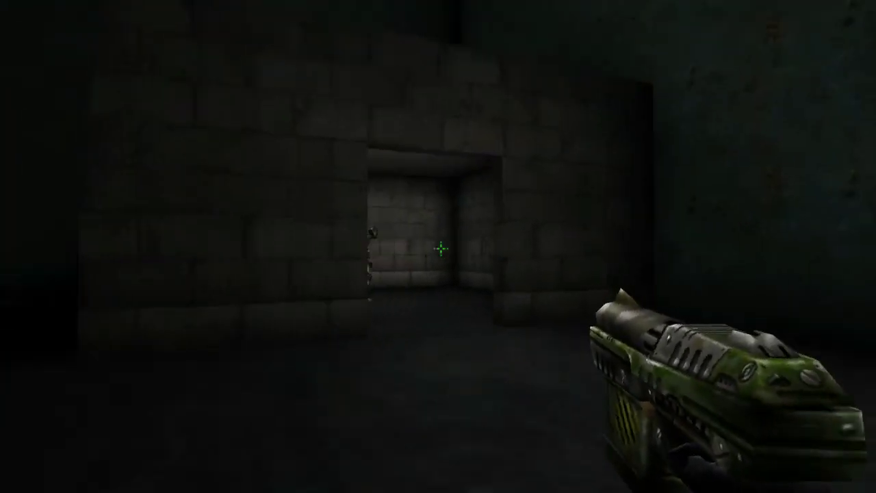
key(w)
key(w)
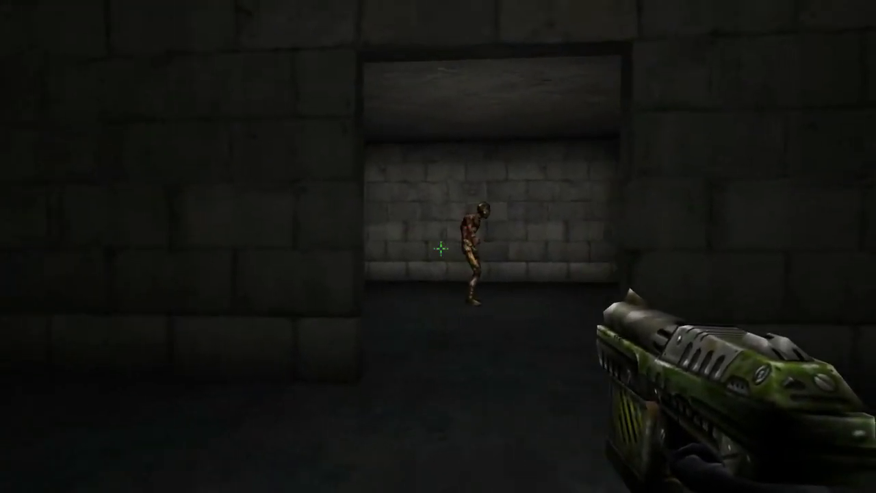
key(a)
key(a)
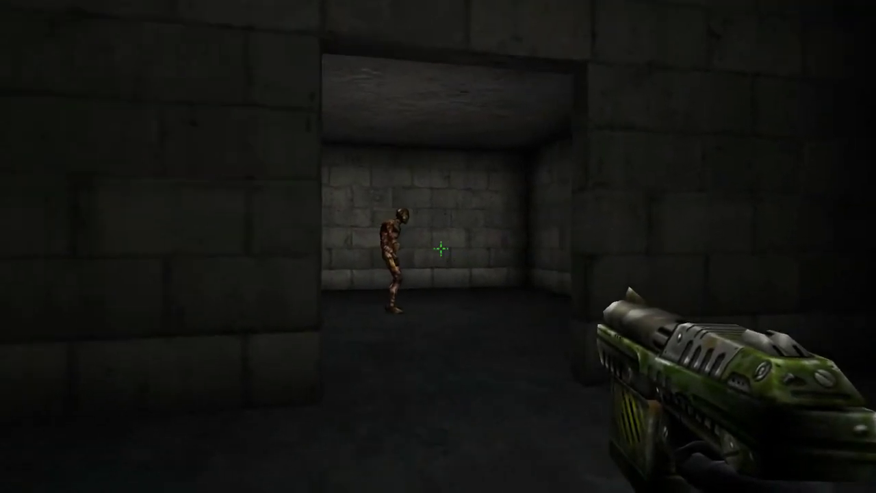
key(Left)
key(Right)
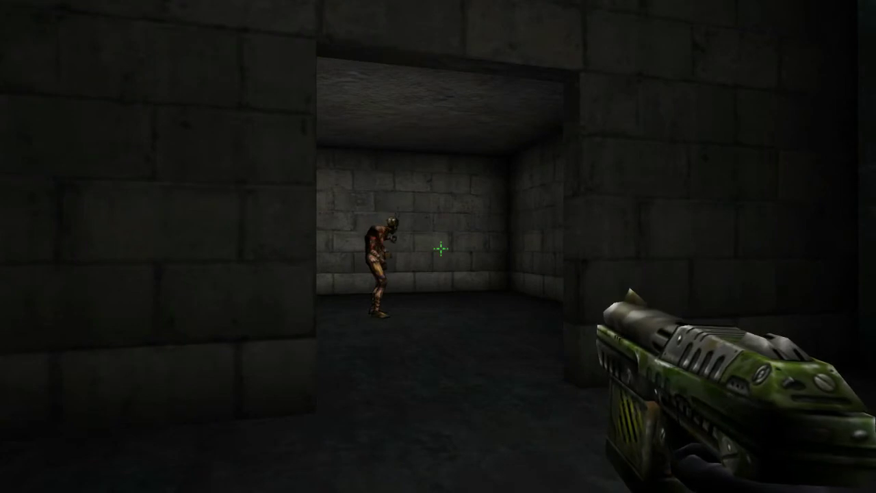
key(Up)
key(w)
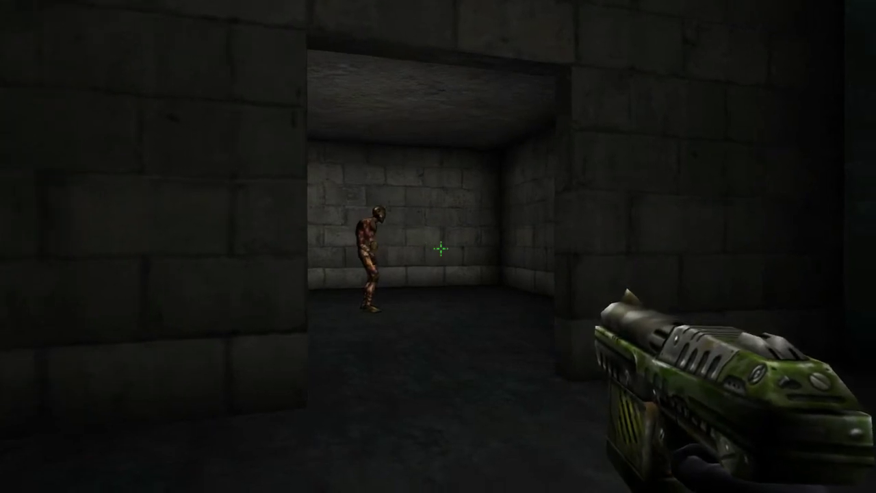
click(441, 249)
key(Right)
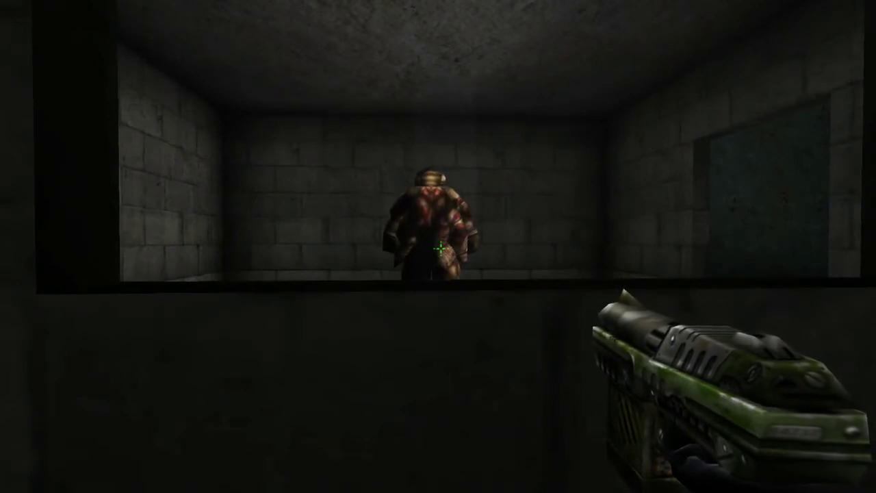
click(441, 249)
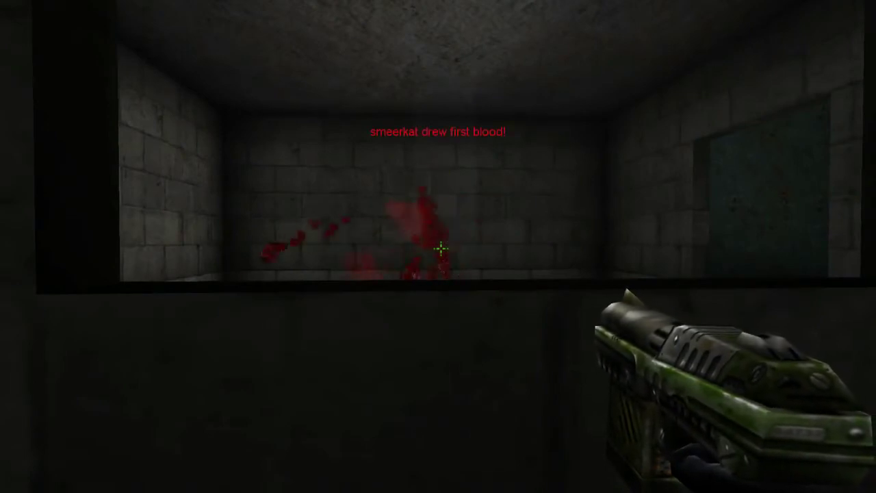
- Return from the game to Unreal Editor and open the properties of the mover that closes the test chamber's doorway
key(F1)
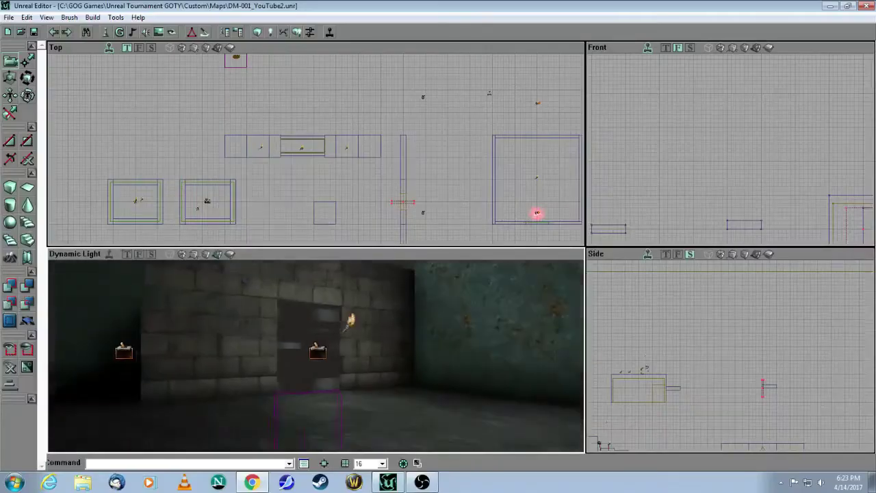
drag(315, 336, 315, 415)
drag(417, 373, 418, 345)
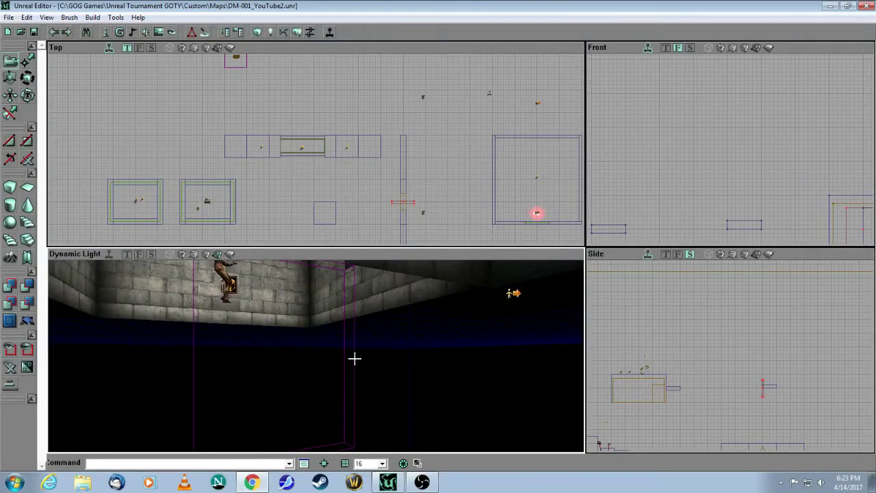
mouse_move(405, 356)
mouse_down()
mouse_move(405, 404)
mouse_move(405, 349)
mouse_up()
drag(394, 303, 395, 303)
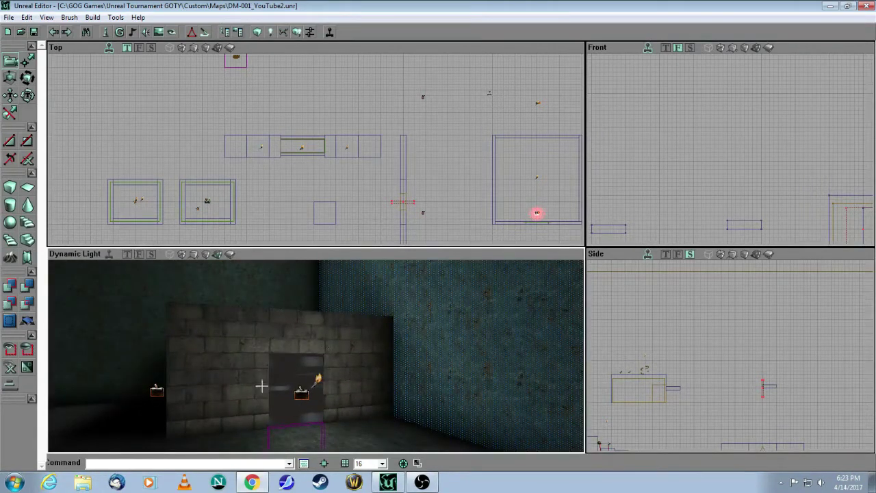
drag(388, 376, 393, 349)
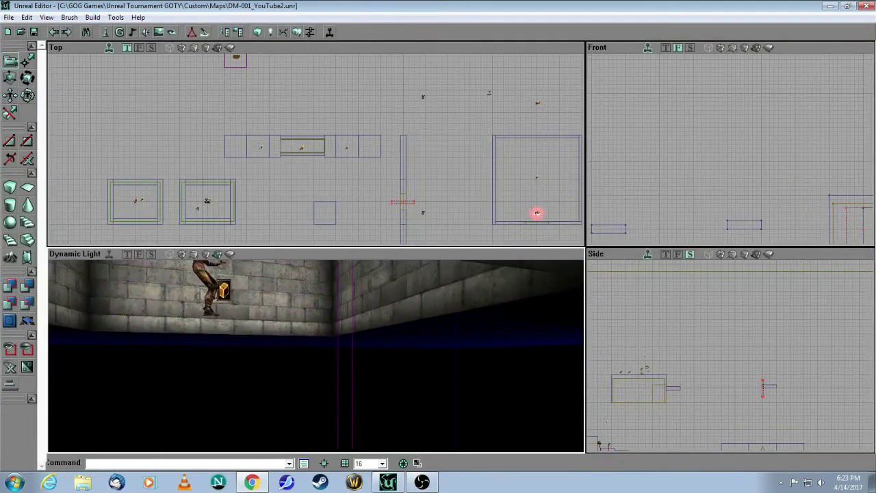
right_click(351, 387)
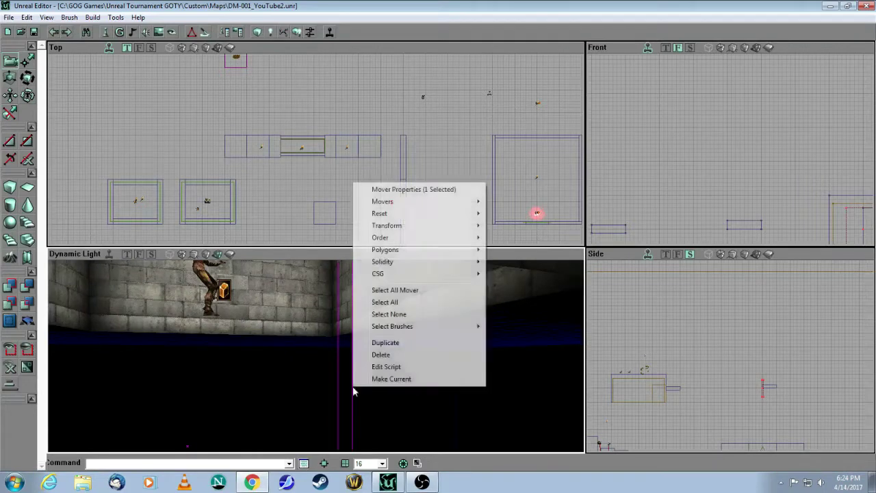
click(390, 189)
drag(582, 71, 595, 236)
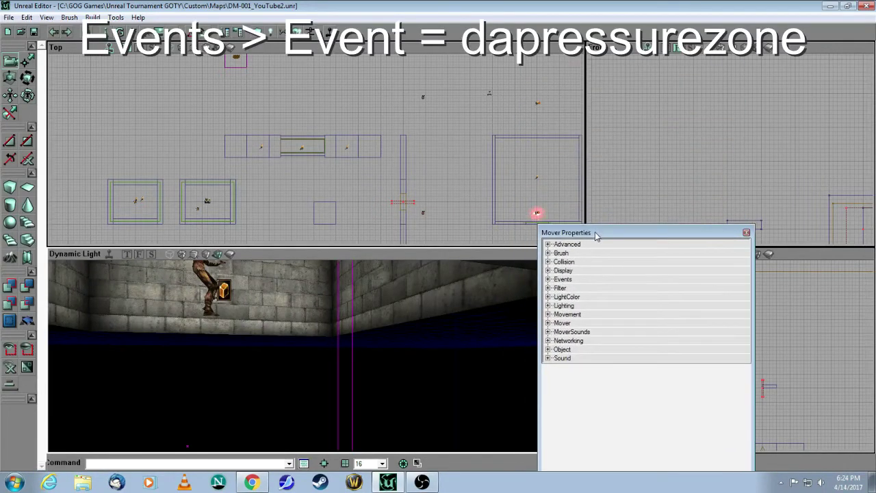
- Expand the door mover's Events category and review its Event and Tag names without changing them
click(549, 279)
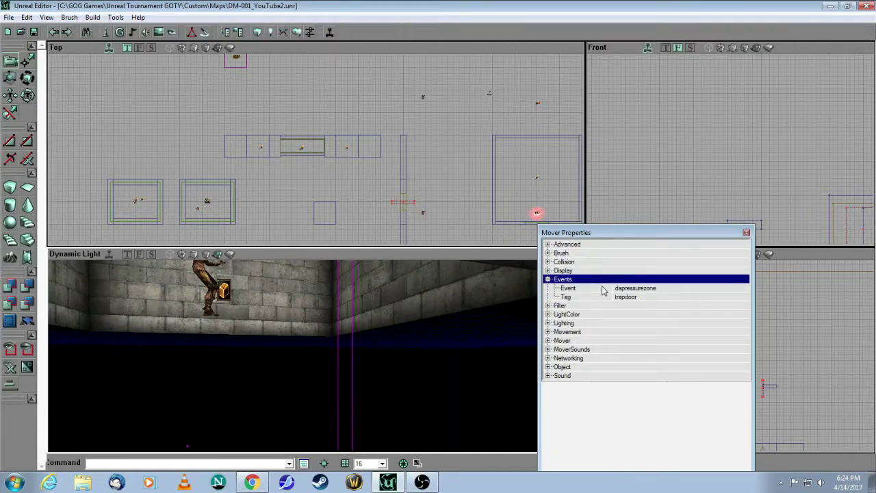
click(675, 289)
click(669, 271)
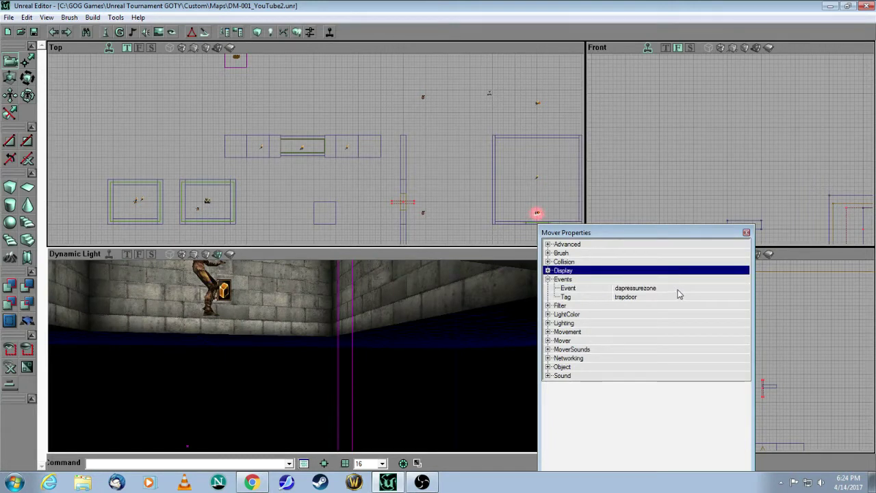
click(646, 297)
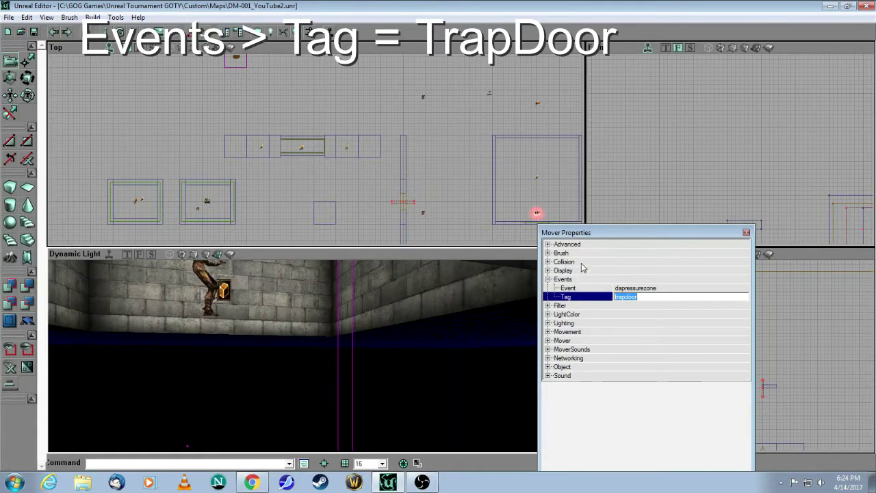
click(642, 314)
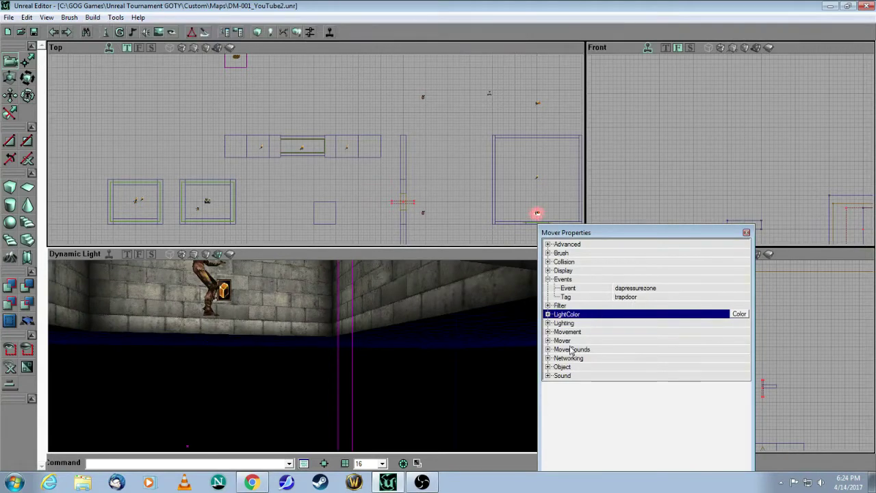
- Review the door mover's MoverSounds entries and its MoverEncroachType, StayOpenTime and OtherTime settings
click(548, 349)
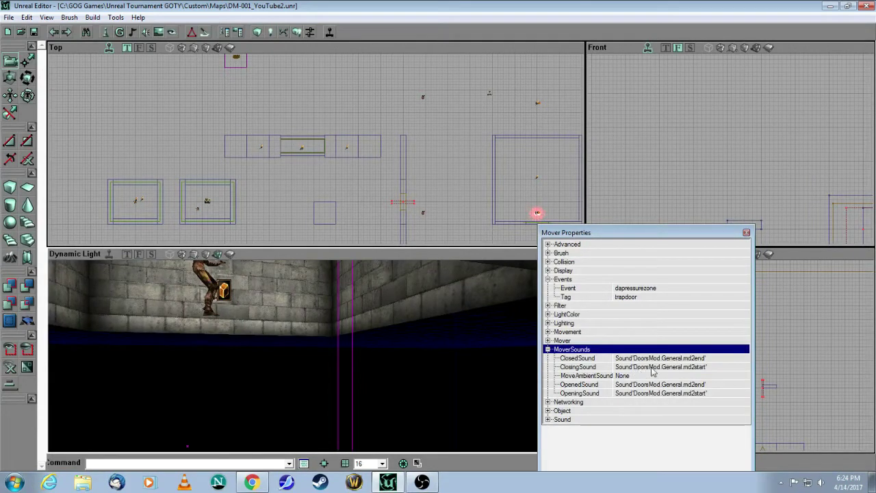
click(548, 340)
drag(662, 237, 681, 52)
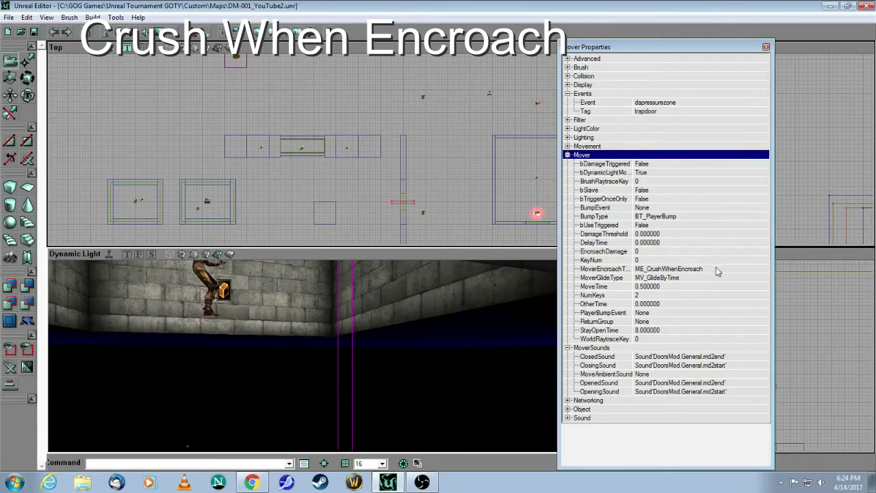
click(724, 271)
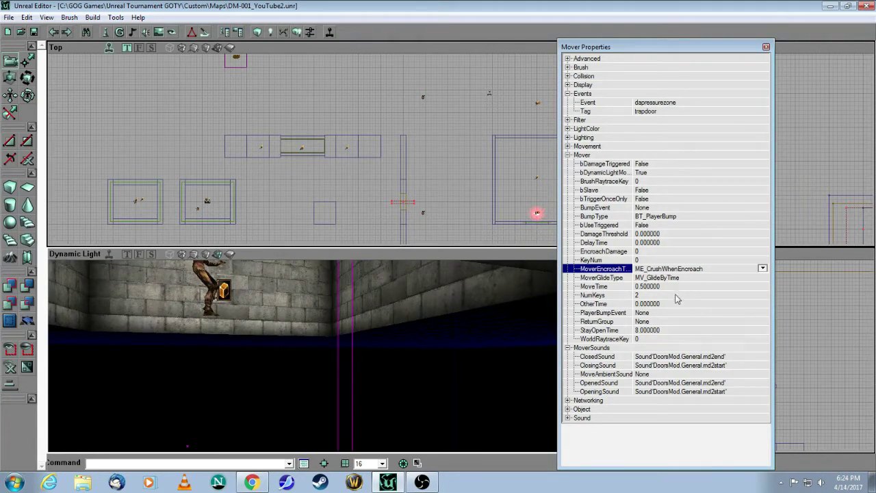
click(672, 330)
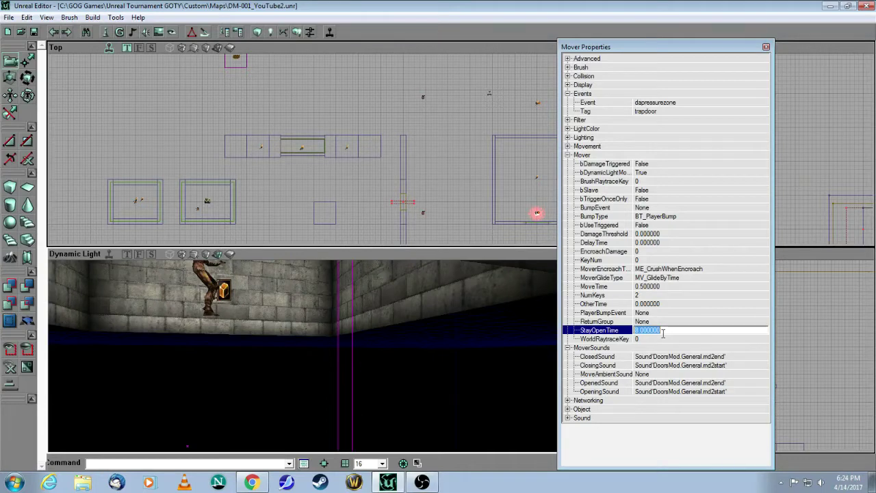
click(709, 306)
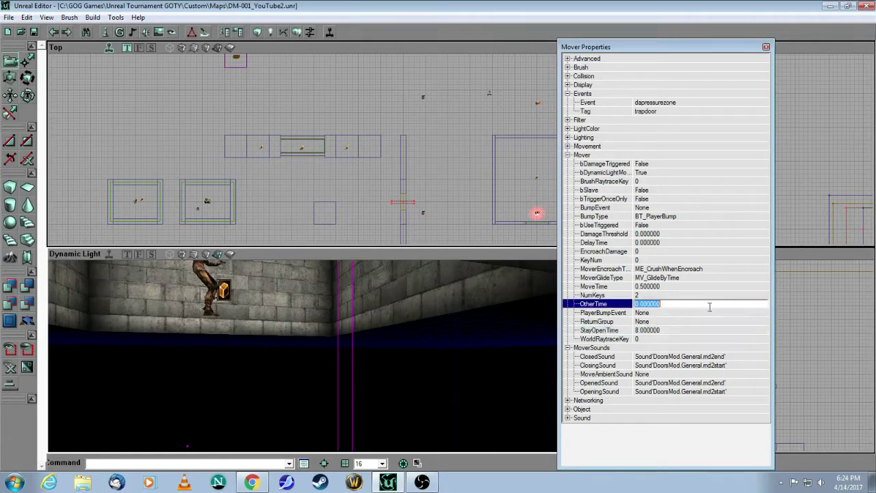
- Review the door mover's InitialState in the Object category and close its properties
click(581, 409)
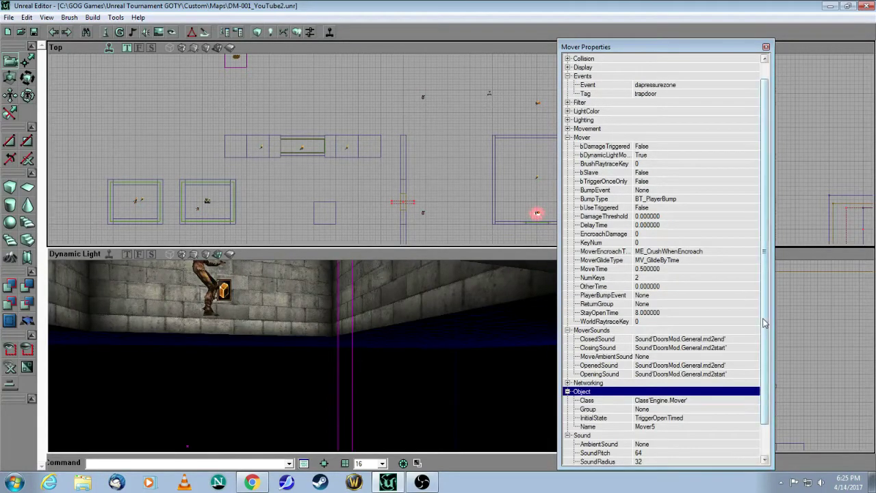
scroll(593, 369, down, 2)
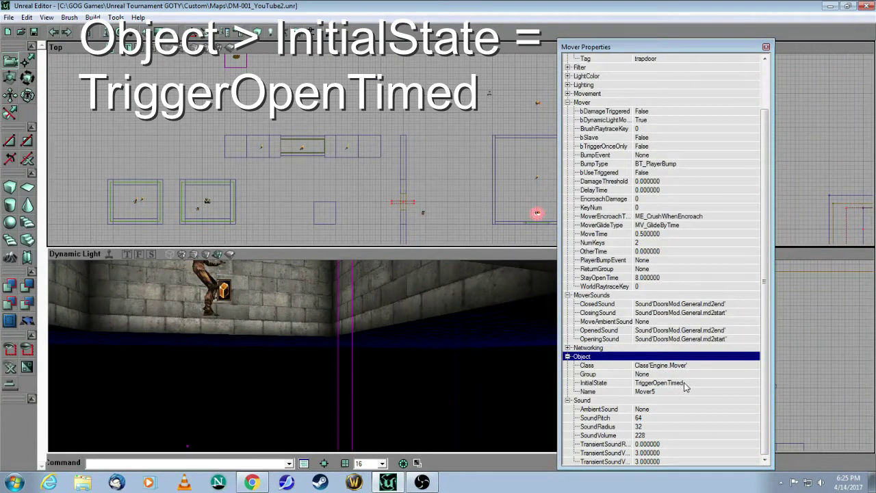
click(766, 47)
- Open the properties of the trigger on the wall beside the chamber's viewing window
drag(406, 286, 385, 326)
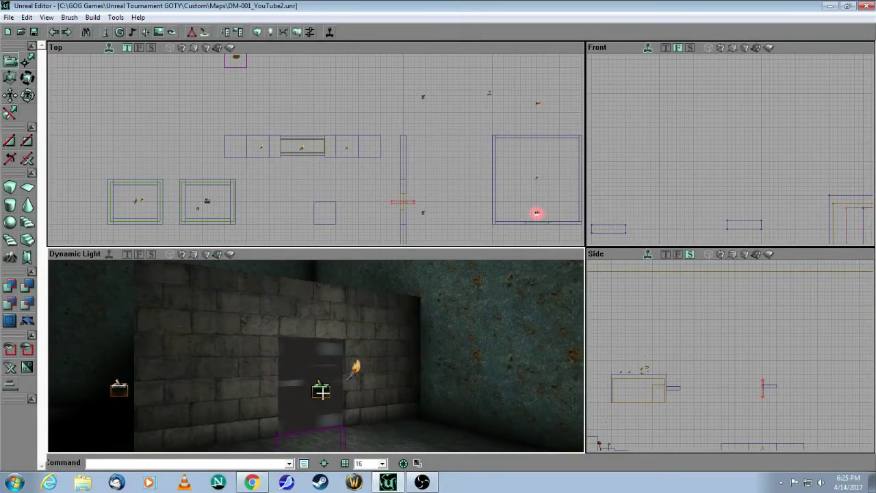
click(446, 234)
drag(375, 374, 335, 359)
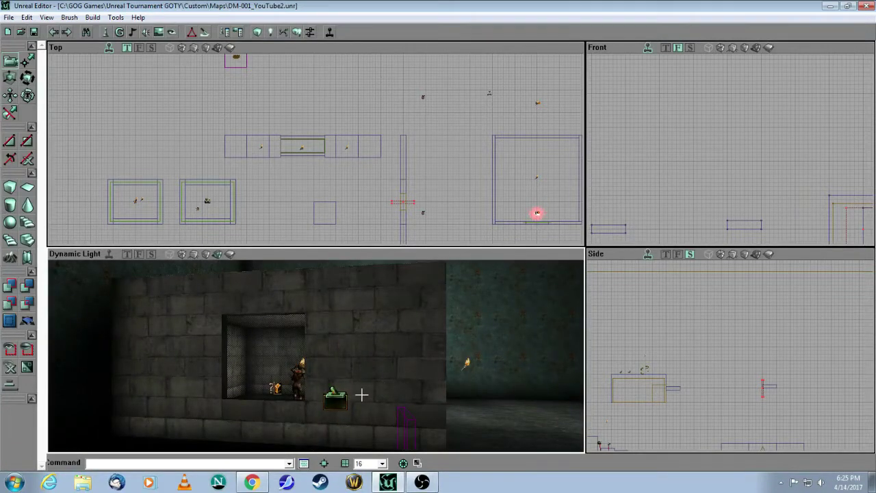
drag(357, 369, 332, 377)
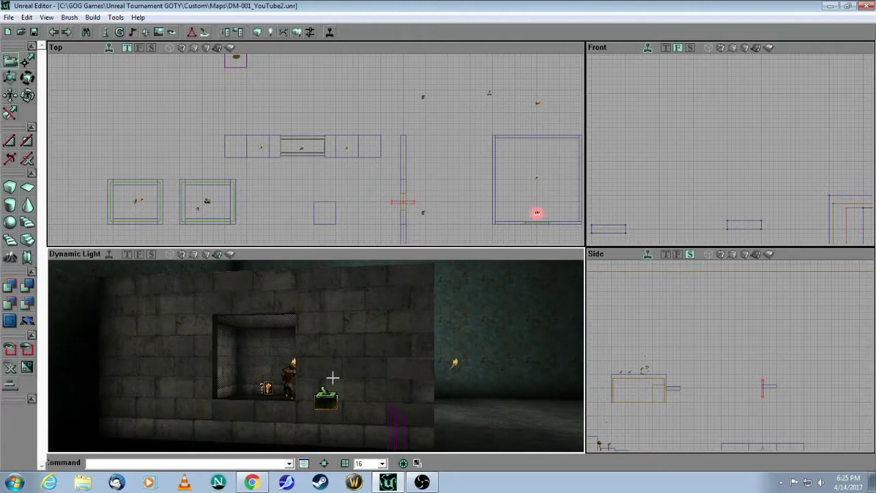
right_click(321, 399)
click(368, 201)
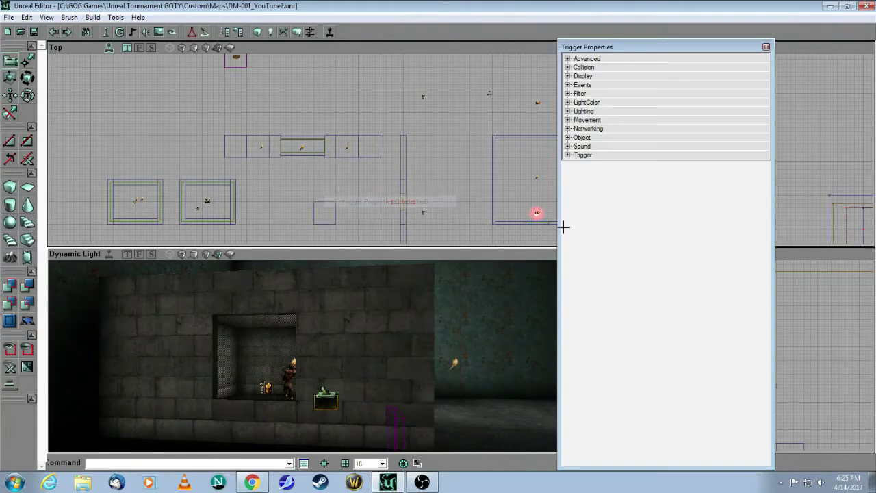
drag(616, 45, 680, 264)
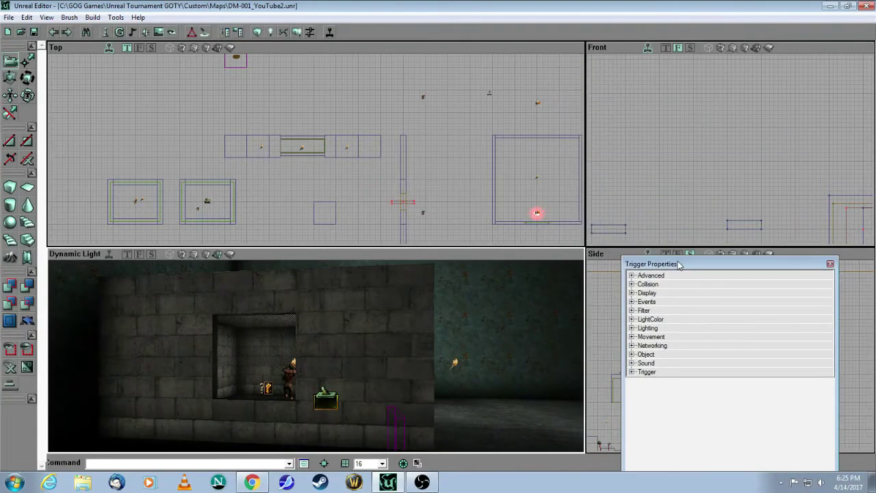
- Review the window-side trigger's Trigger settings and its Event name, and close its properties
click(632, 371)
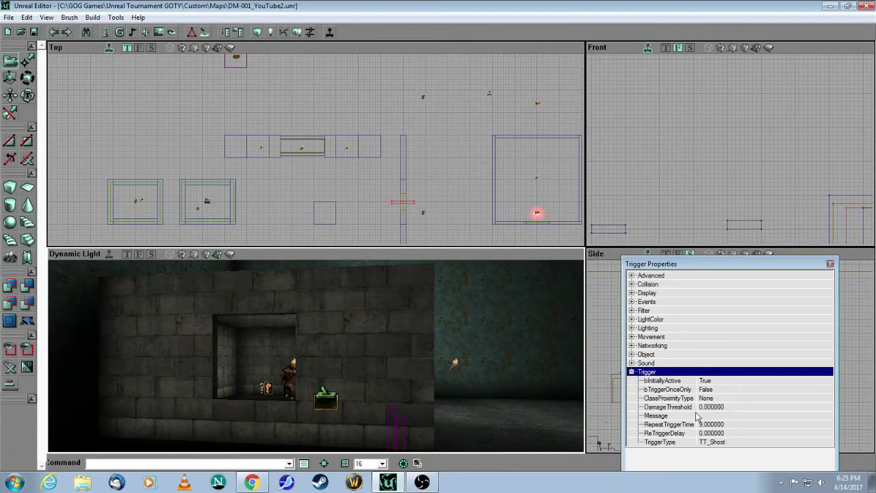
click(632, 301)
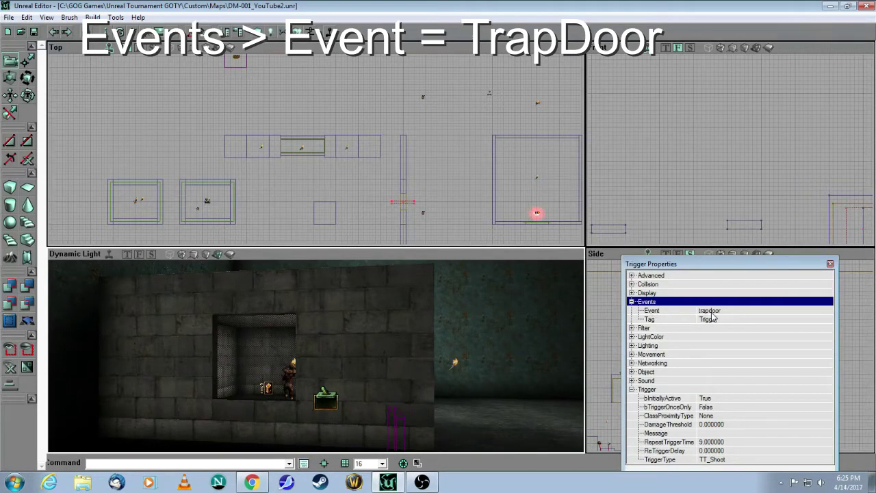
click(830, 265)
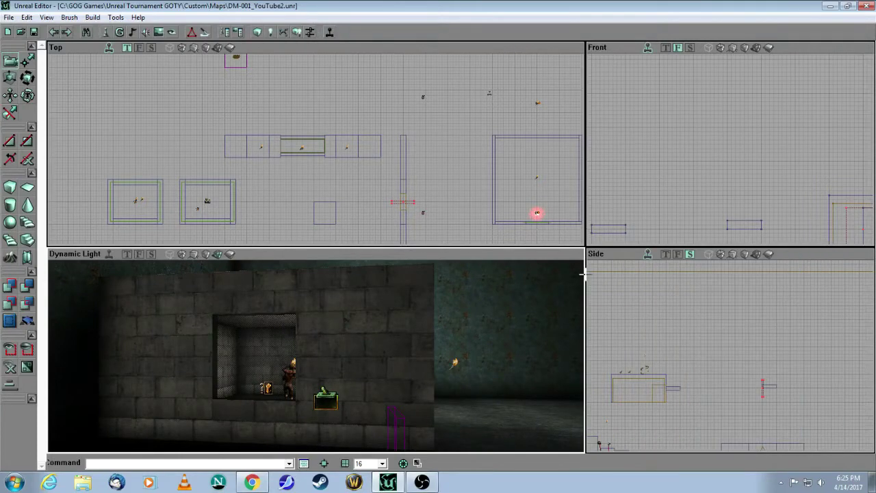
- Inspect the trigger in front of the test chamber's door up close
mouse_move(349, 388)
mouse_down()
mouse_move(363, 356)
mouse_move(343, 397)
mouse_move(349, 389)
mouse_move(334, 385)
mouse_up()
drag(273, 333, 274, 333)
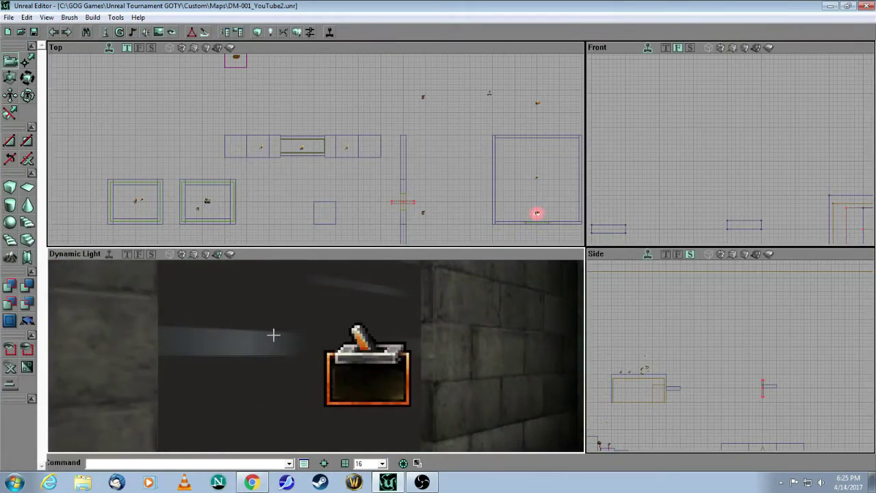
drag(371, 322, 371, 322)
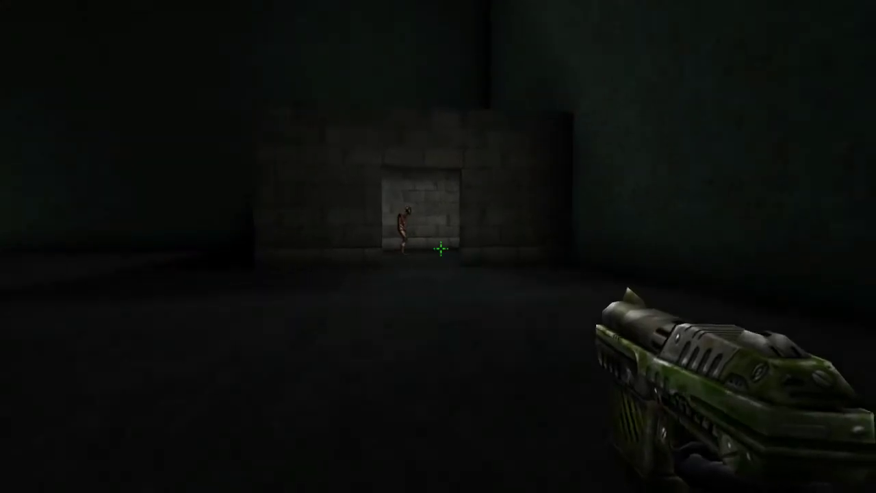
- Test the trap in the game by shooting the trigger beside the window with the Nali inside, and check the scoreboard
key(a)
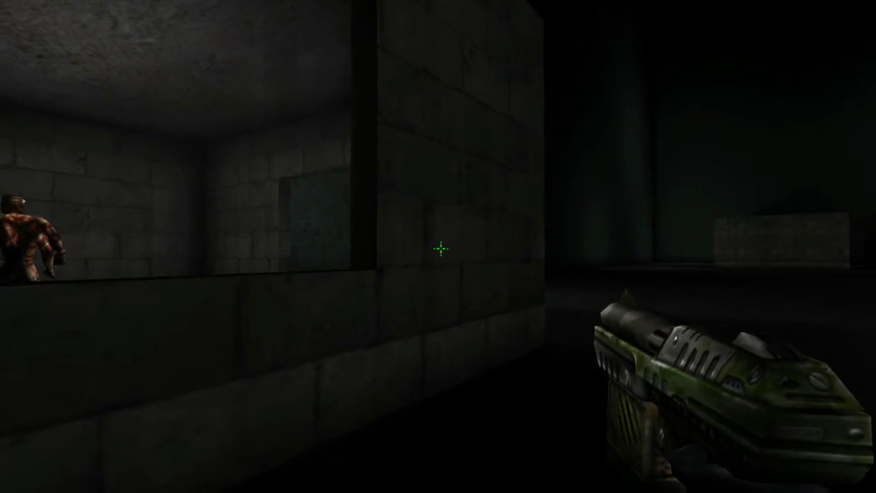
click(441, 249)
key(w)
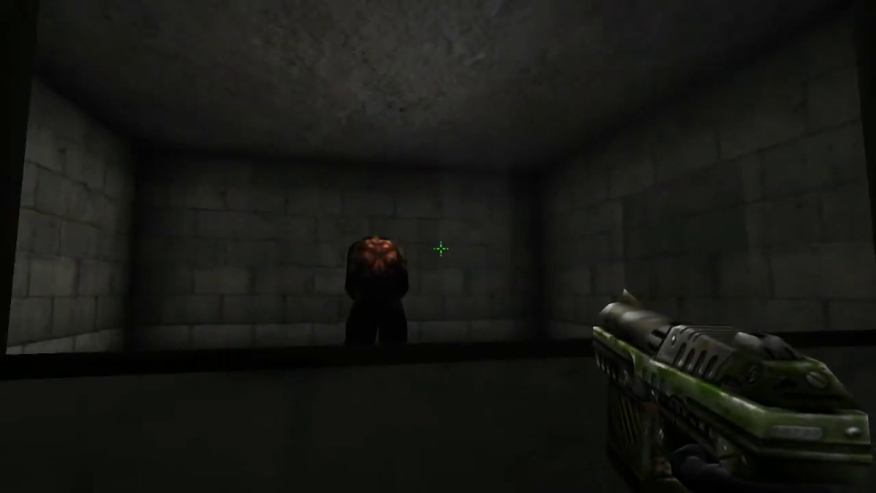
click(440, 249)
key(F1)
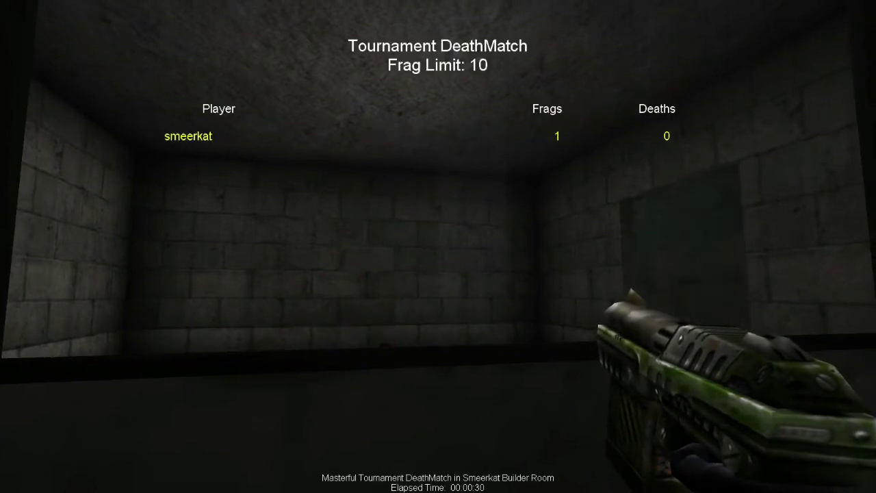
key(F1)
key(w)
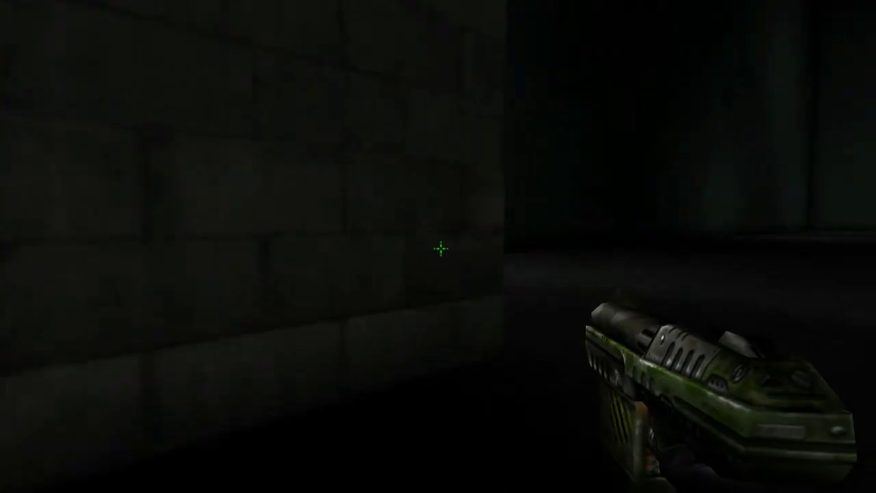
key(s)
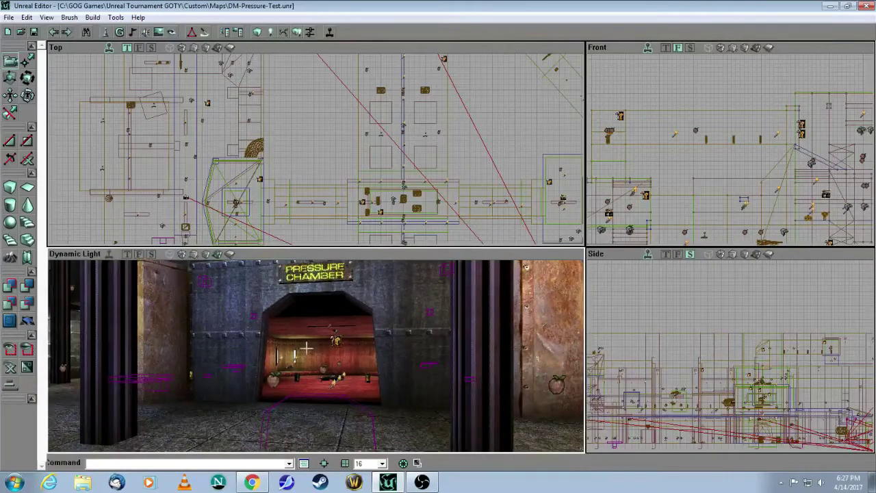
- In the DM-Pressure-Test map, open the properties of the PressureZone inside the pressure chamber and expand its PressureZone category
mouse_move(319, 364)
mouse_down()
mouse_move(305, 350)
mouse_move(326, 349)
mouse_up()
drag(294, 308, 252, 327)
click(230, 254)
click(218, 254)
mouse_move(314, 342)
mouse_down()
mouse_move(315, 277)
mouse_move(315, 353)
mouse_move(332, 342)
mouse_move(329, 359)
mouse_move(329, 346)
mouse_up()
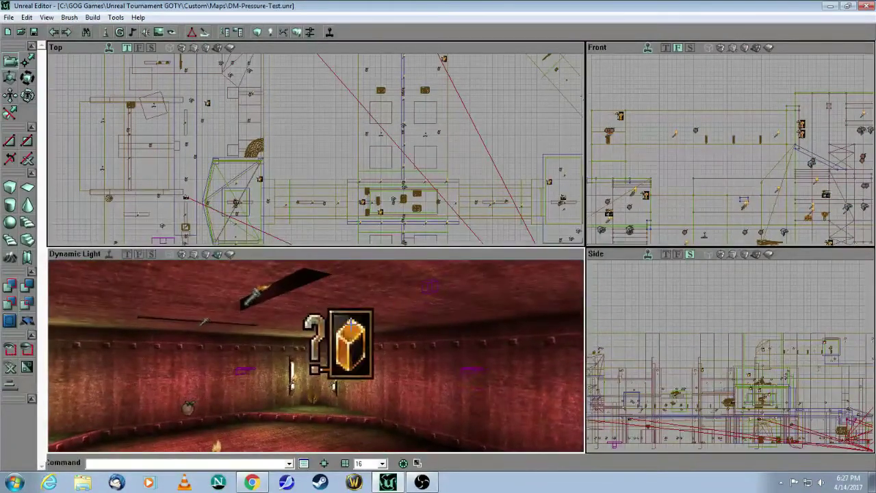
right_click(351, 121)
click(383, 127)
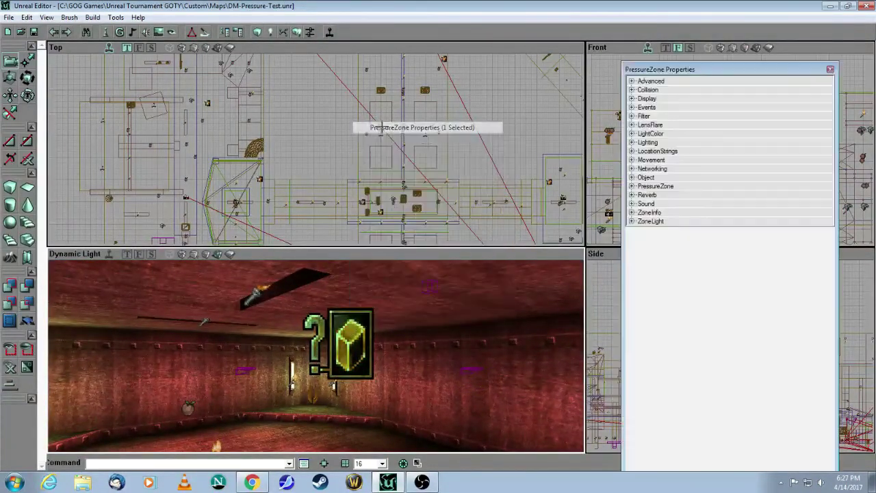
click(631, 186)
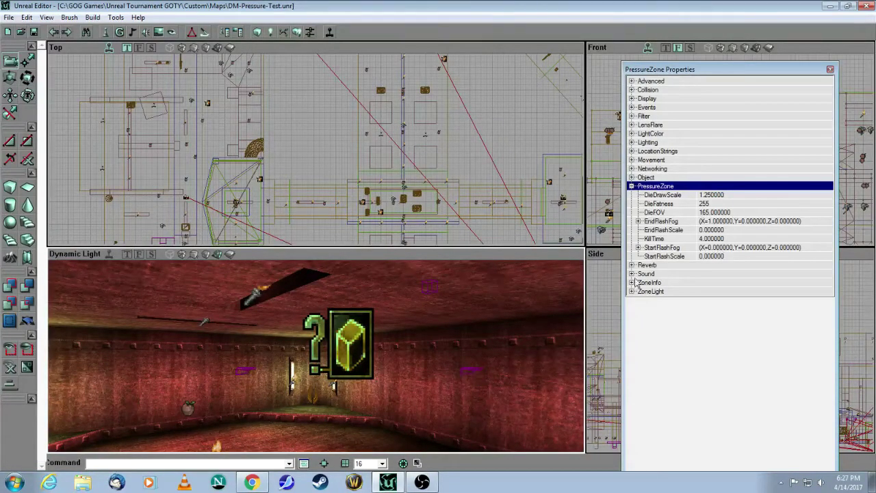
- Check the Event and Tag of the pressure chamber's PressureZone, and close its properties
click(632, 108)
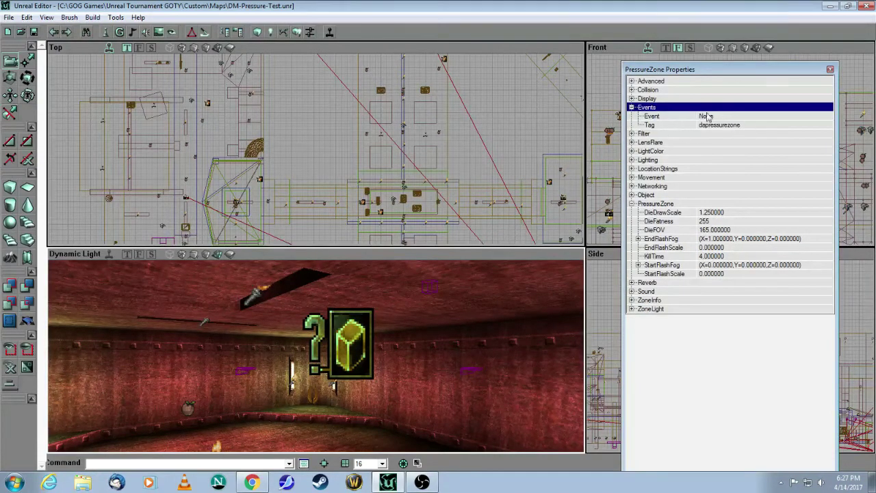
click(830, 70)
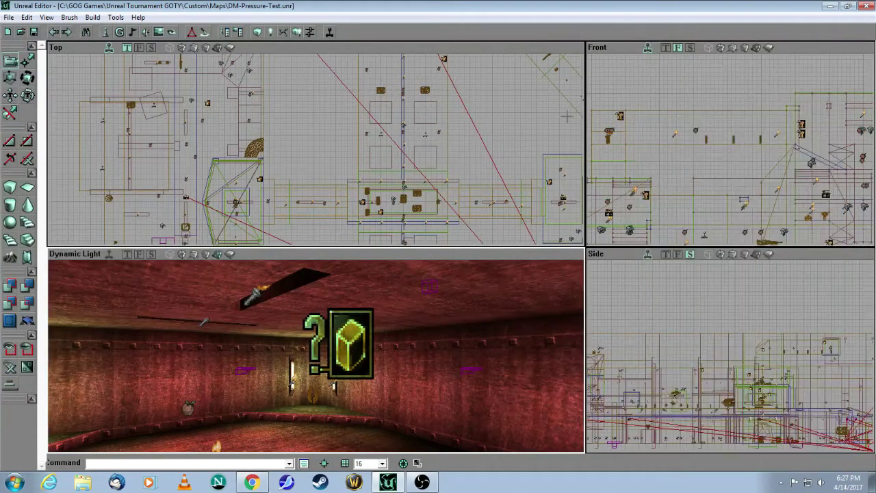
- Select the treasure chest actor near the chamber's trigger and look up the TrapSpringer class under Inventory in the actor class browser
drag(417, 337, 329, 267)
drag(328, 356, 329, 315)
right_drag(328, 315, 329, 342)
mouse_move(329, 342)
mouse_down()
mouse_move(322, 302)
mouse_move(322, 335)
mouse_up()
drag(405, 241, 411, 240)
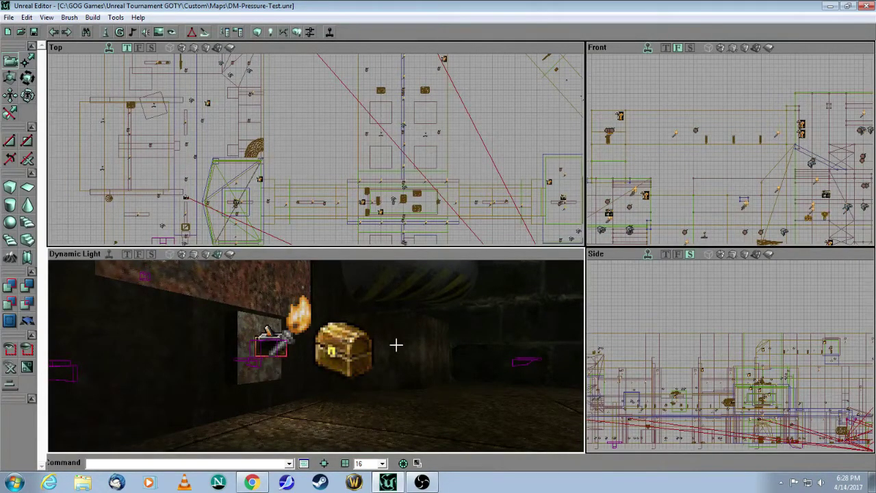
click(347, 345)
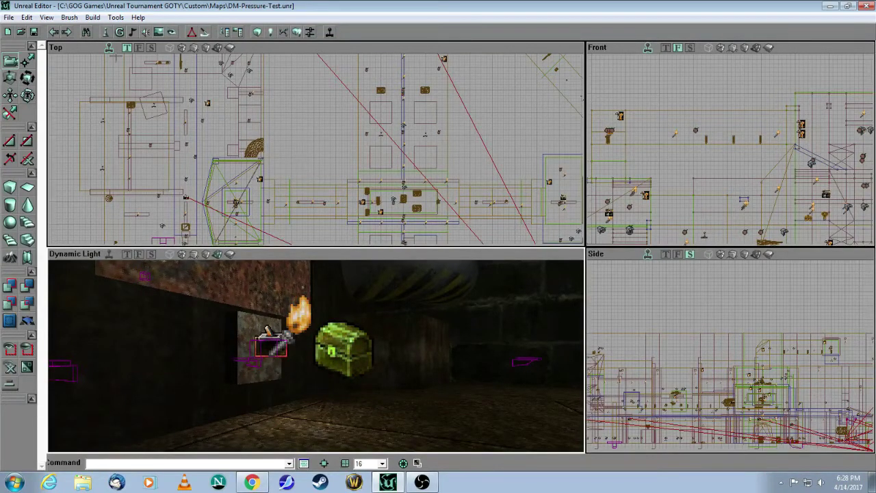
click(106, 33)
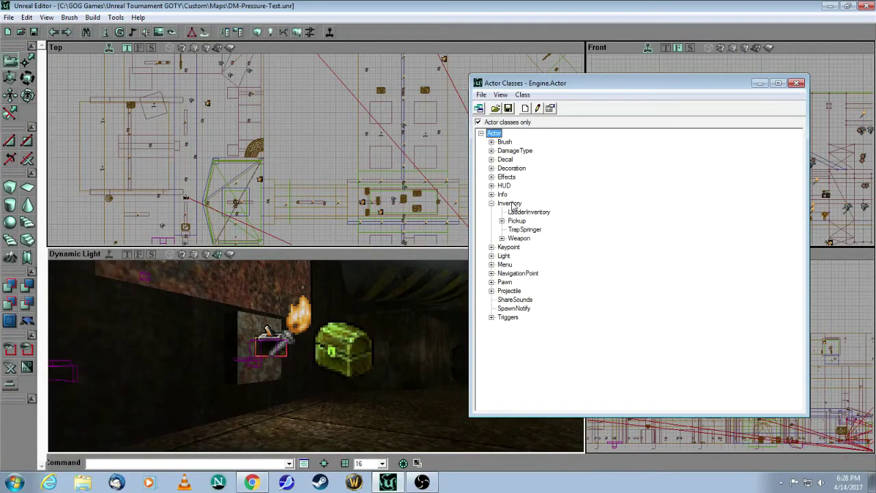
click(527, 230)
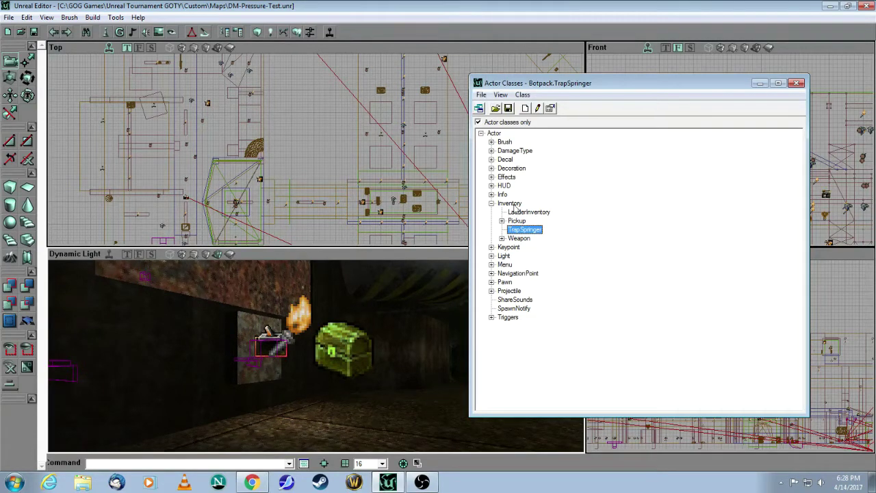
click(796, 83)
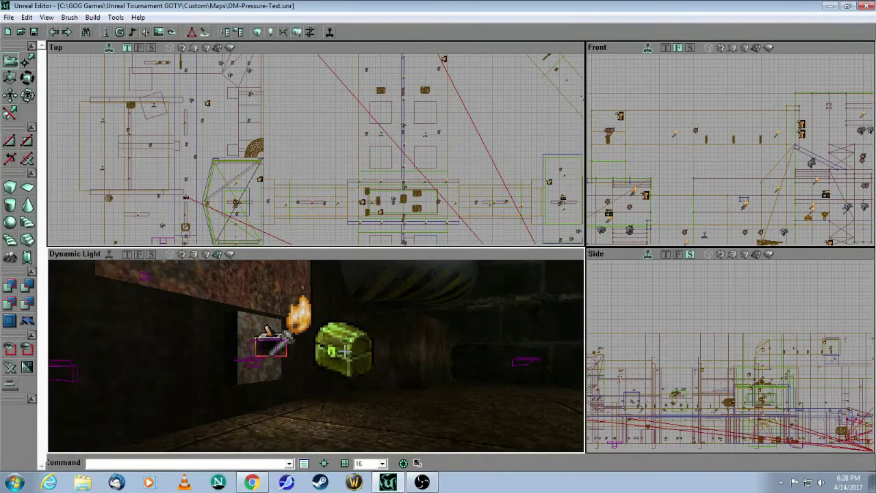
- Open the TrapSpringer's properties and review its bShootIt, TrapTag and TriggerTag settings
right_click(346, 351)
click(395, 158)
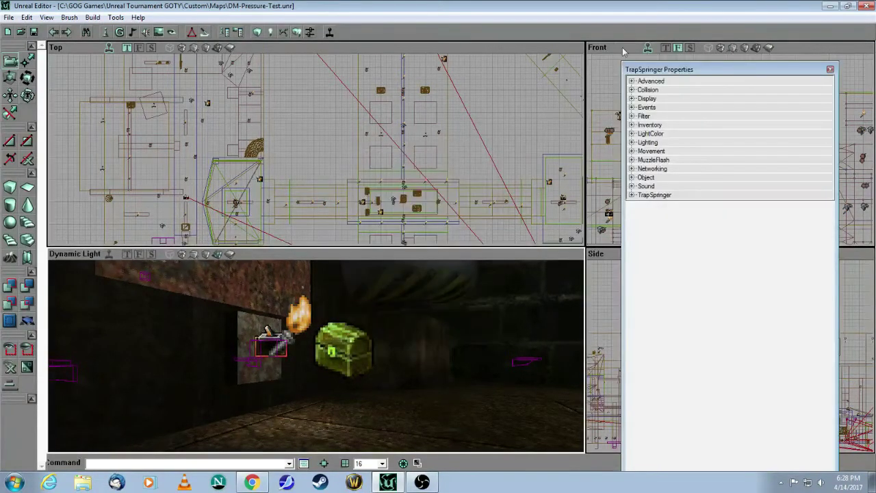
drag(679, 66, 644, 231)
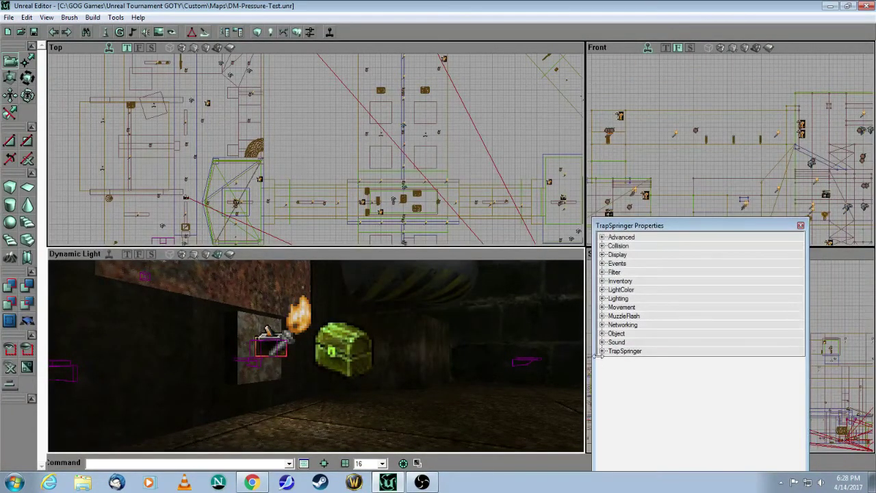
click(602, 350)
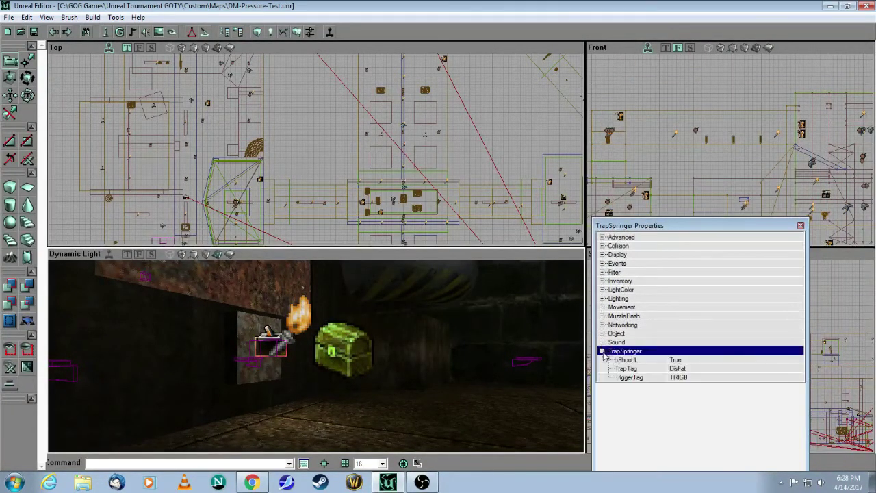
click(714, 360)
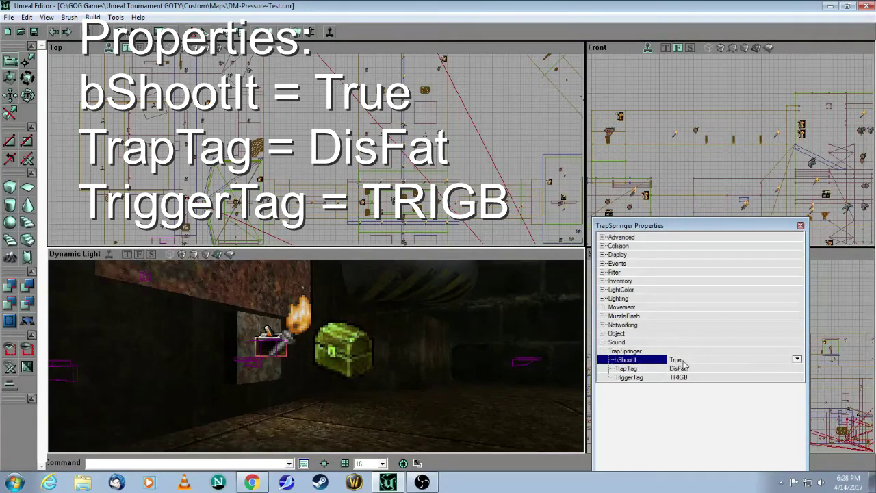
click(628, 371)
click(704, 368)
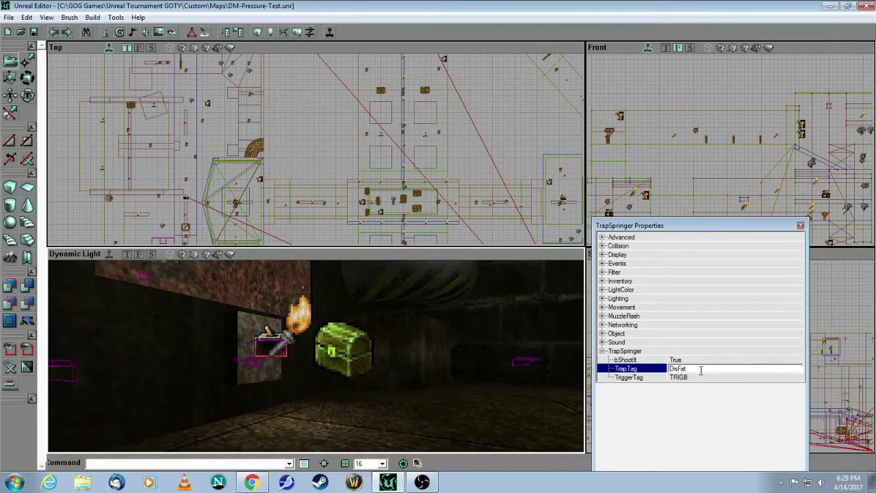
click(642, 378)
click(719, 361)
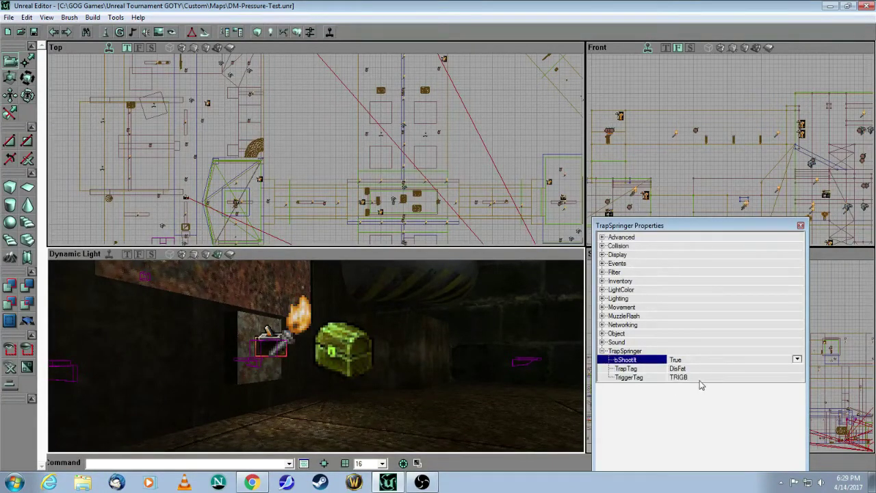
- Review the Event and Tag names of the trigger beside the TrapSpringer, and close its properties
drag(409, 385, 407, 378)
click(401, 344)
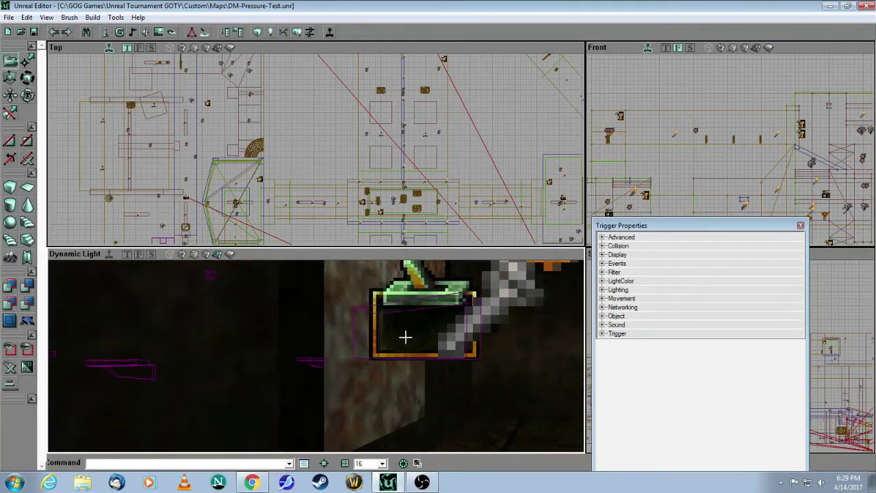
right_click(405, 338)
click(442, 141)
drag(650, 228, 651, 242)
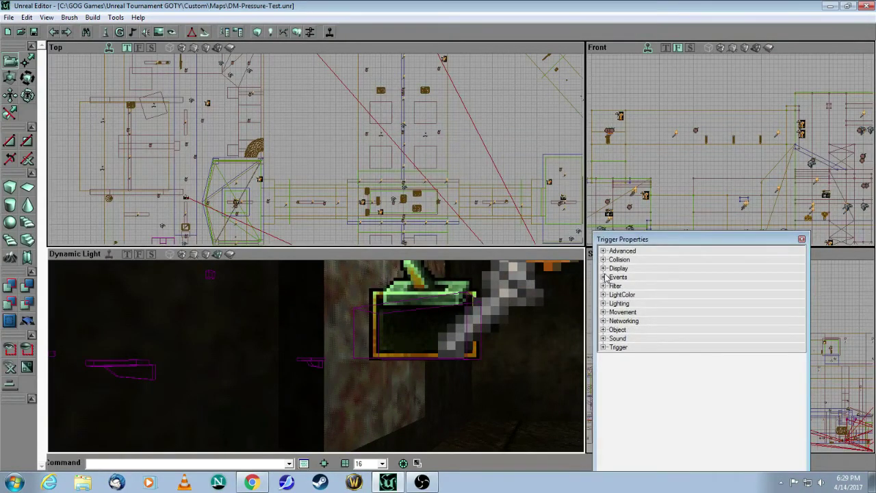
click(605, 277)
click(603, 276)
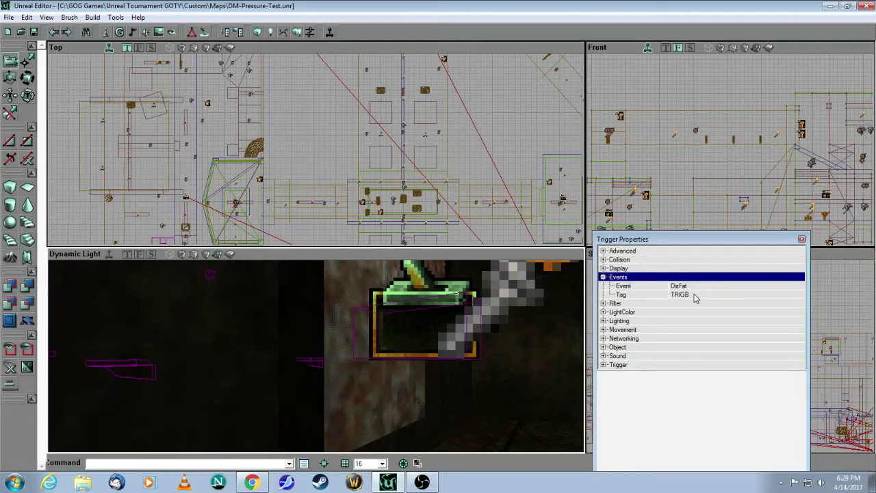
click(802, 240)
- Inspect the placement of the trigger and TrapSpringer by the wall switch, and view the pressure chamber's door
drag(493, 316, 446, 336)
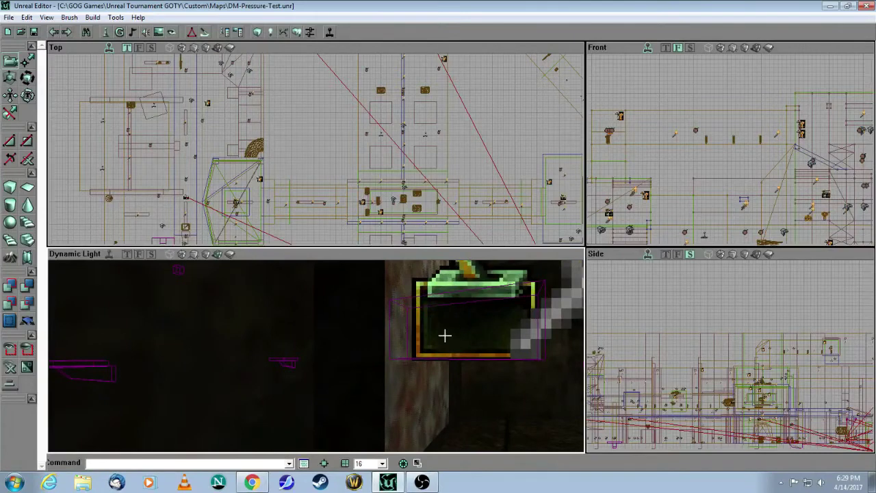
click(407, 357)
mouse_move(455, 382)
mouse_down()
mouse_move(462, 438)
mouse_move(455, 377)
mouse_up()
drag(448, 342, 453, 382)
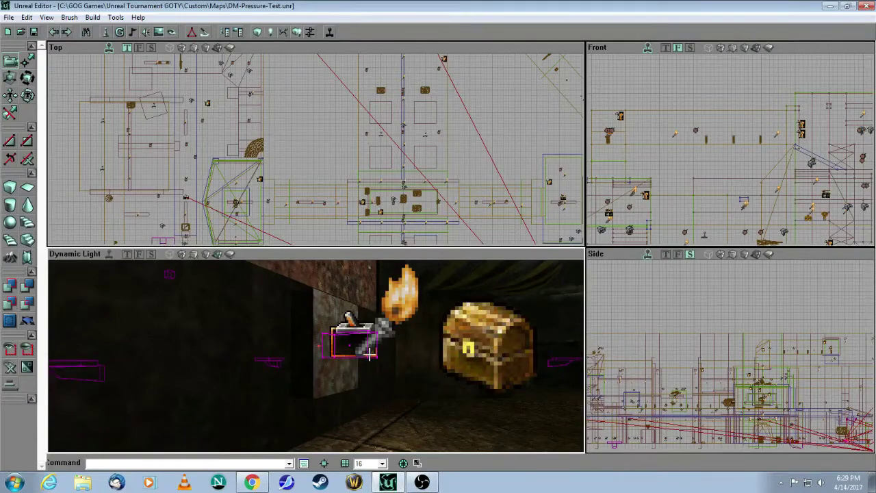
drag(399, 346, 399, 346)
drag(302, 352, 301, 352)
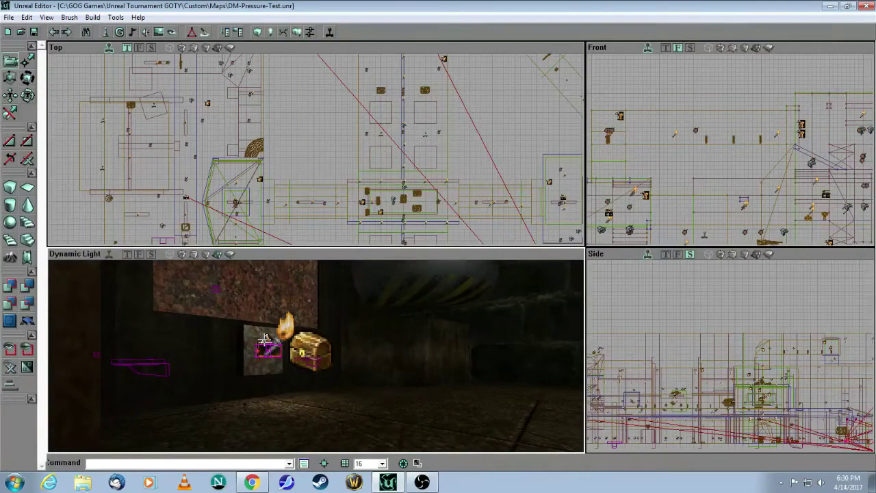
drag(265, 339, 265, 338)
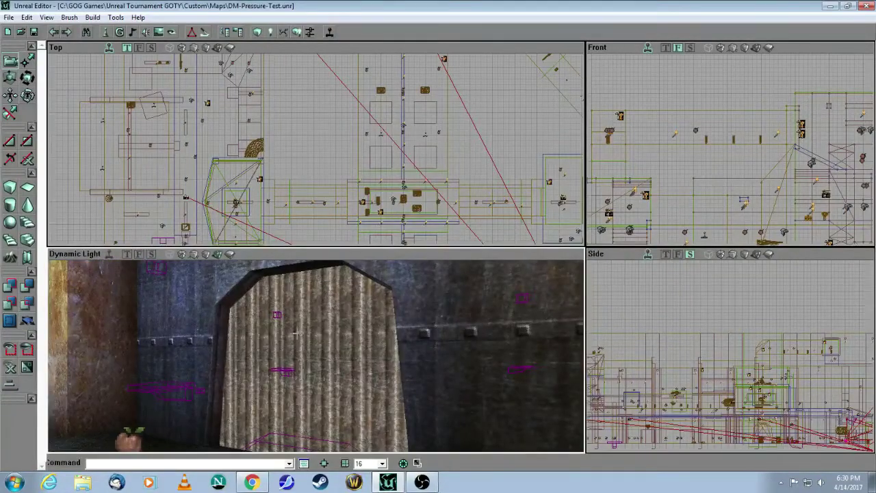
- Review the SpecialEvent and Object settings of the SpecialEvent on the brick wall, including its Sound and InitialState, and close its properties
drag(283, 350, 281, 359)
click(250, 359)
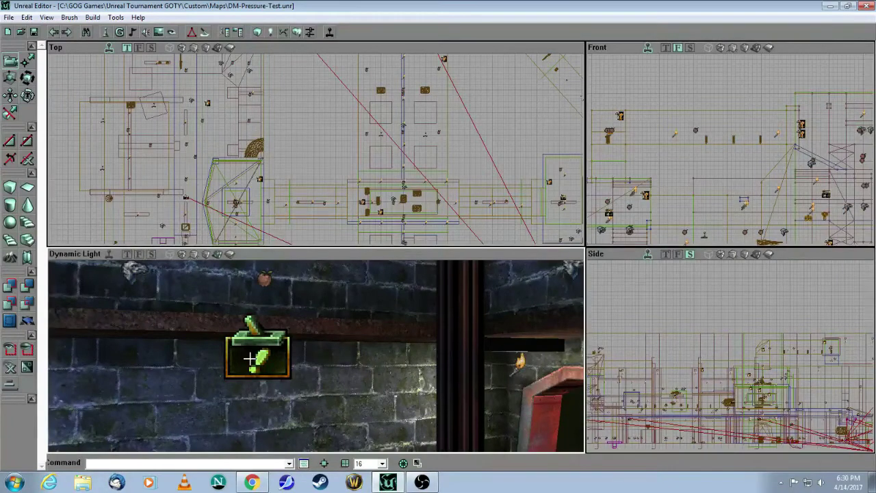
right_click(250, 359)
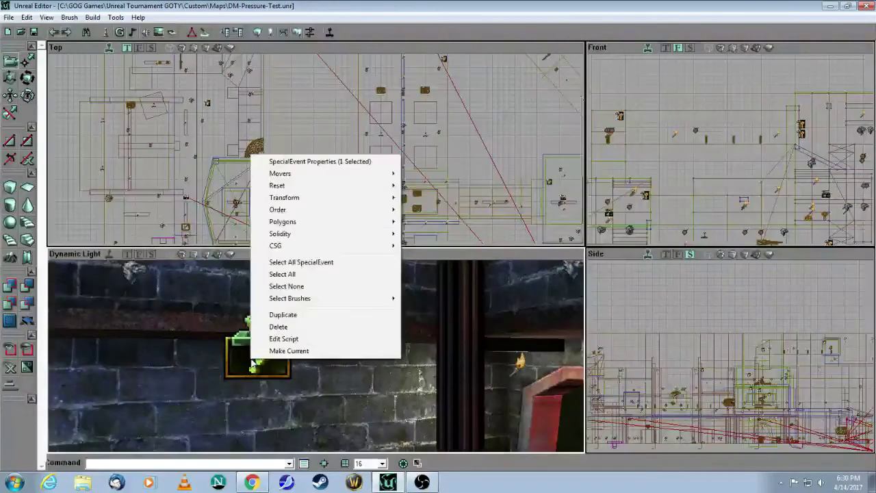
click(303, 161)
drag(666, 71, 592, 226)
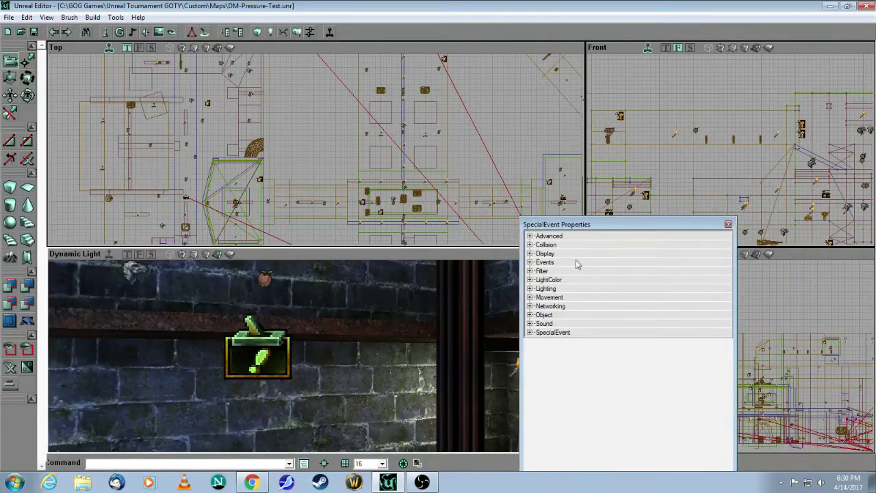
click(529, 332)
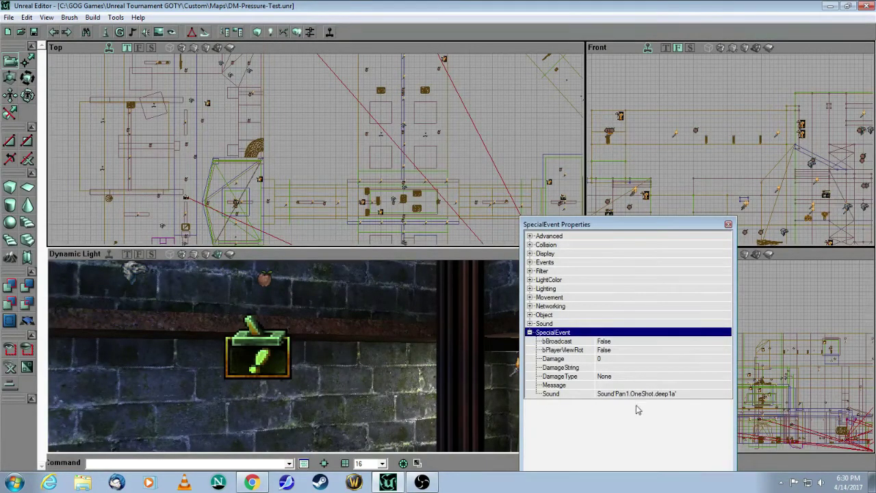
click(530, 315)
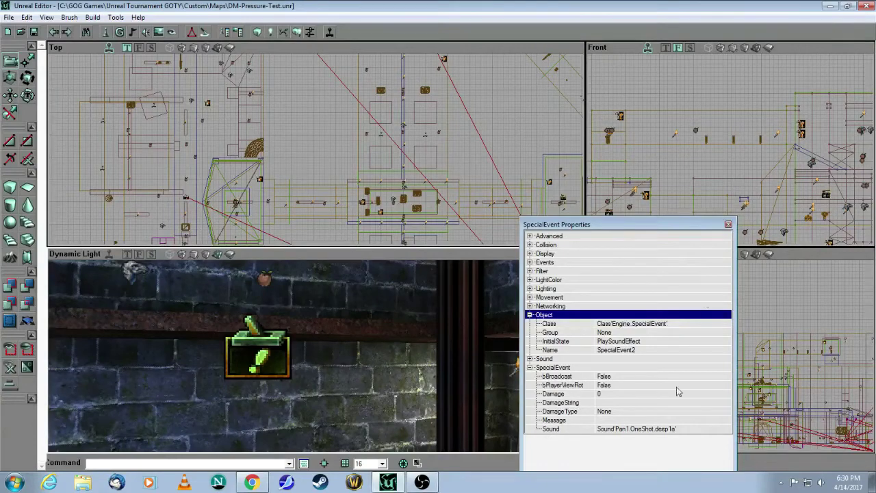
click(728, 223)
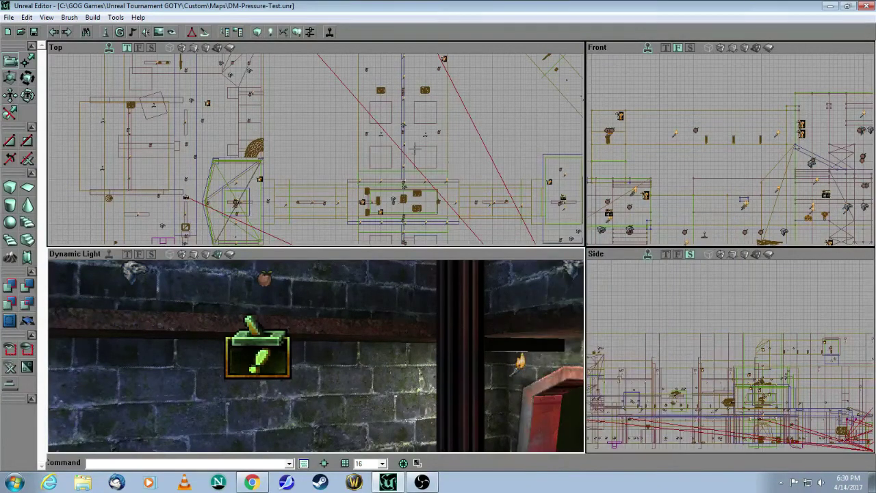
- Find the deep1a sound in the Pan1 package's OneShot group in the sound browser, and close the browser
click(147, 33)
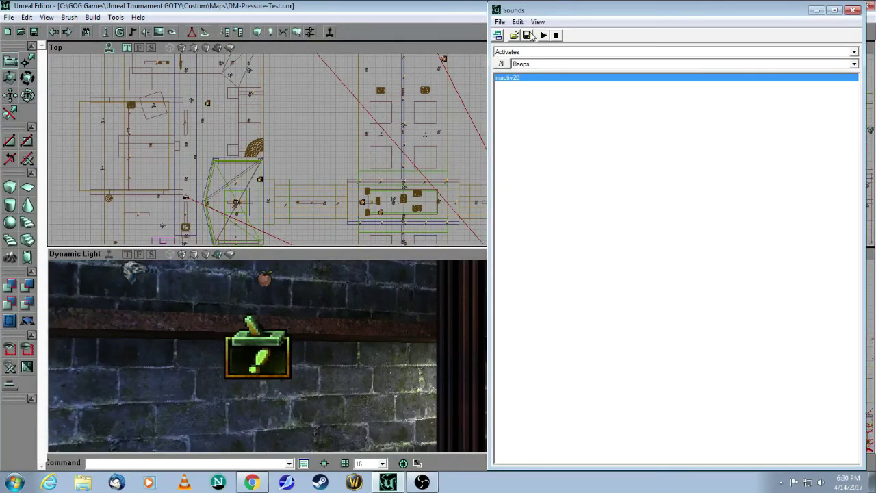
click(514, 54)
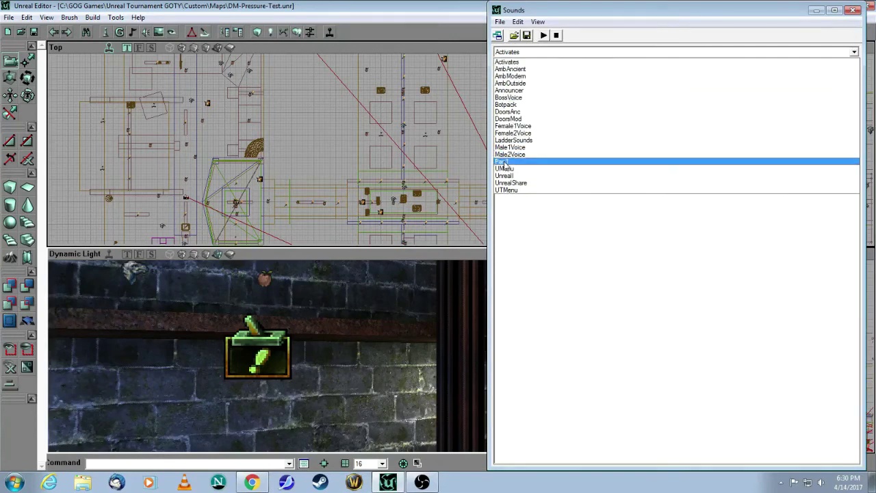
click(506, 161)
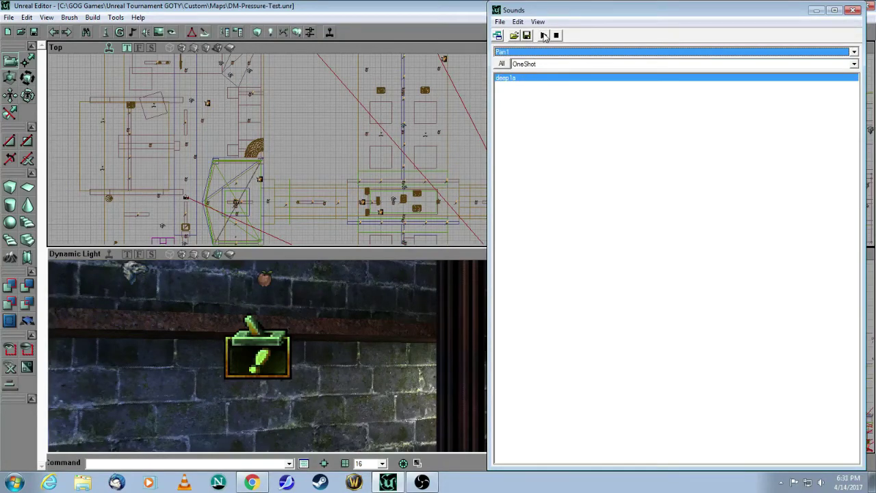
click(850, 10)
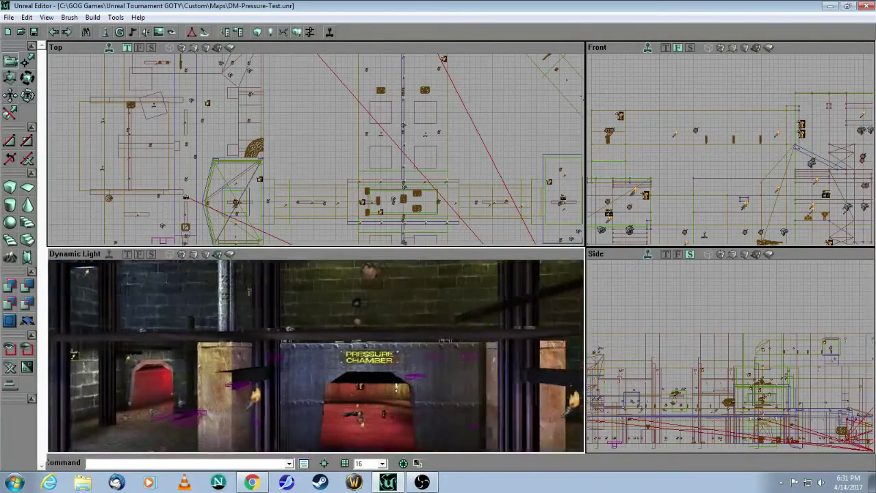
- Review the Events and SmokeGenerator settings of the SmokeGenerator above the pressure chamber, and close its properties
drag(319, 358, 317, 262)
drag(290, 392, 290, 365)
click(290, 366)
right_click(290, 366)
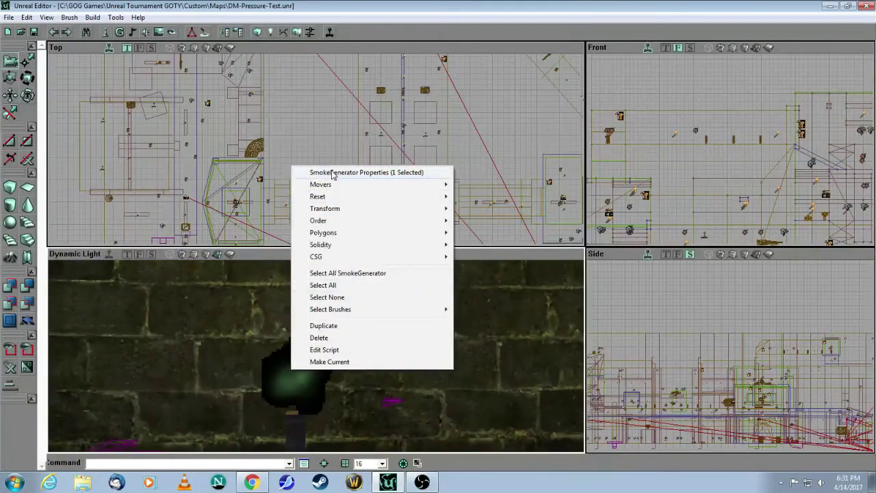
click(331, 172)
drag(563, 73, 641, 235)
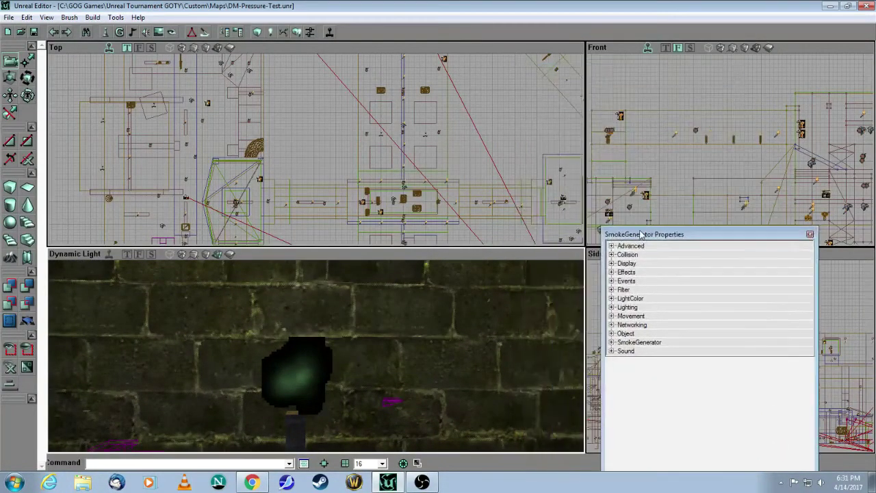
click(611, 280)
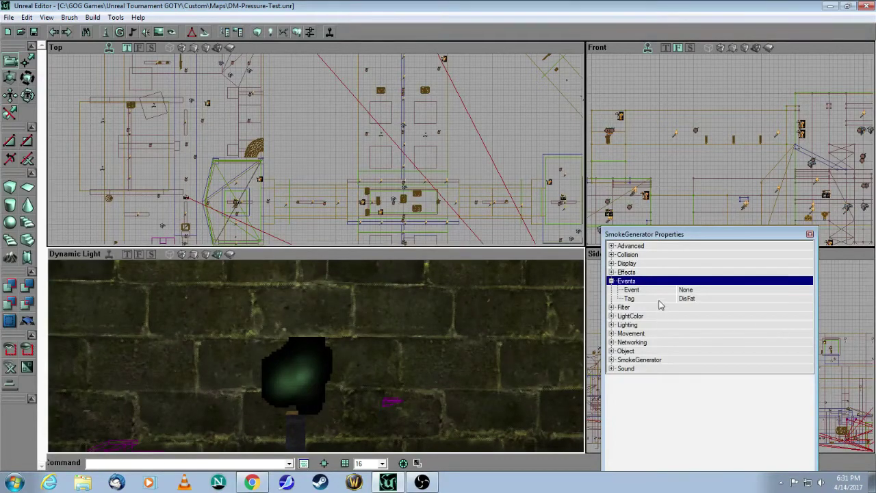
click(611, 360)
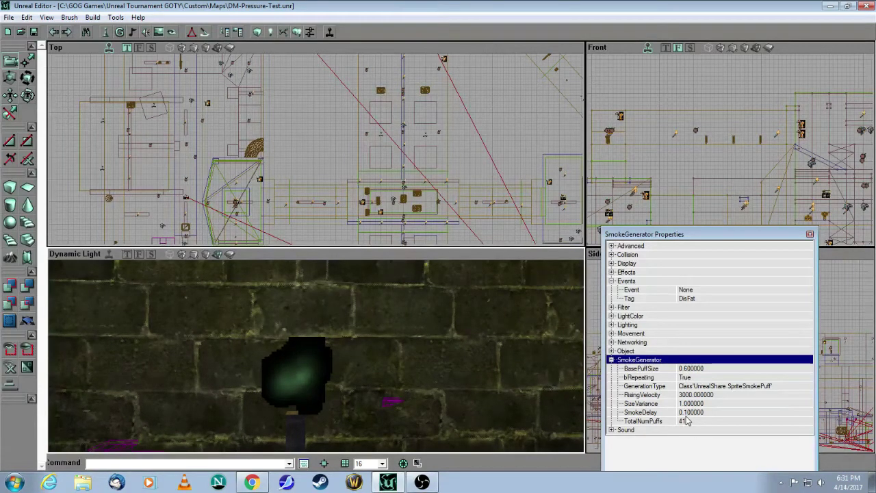
click(810, 234)
- Look around the pressure chamber and review the MoverSounds settings of the small mover in its front wall beside the rusty container
drag(410, 322, 497, 376)
key(Up)
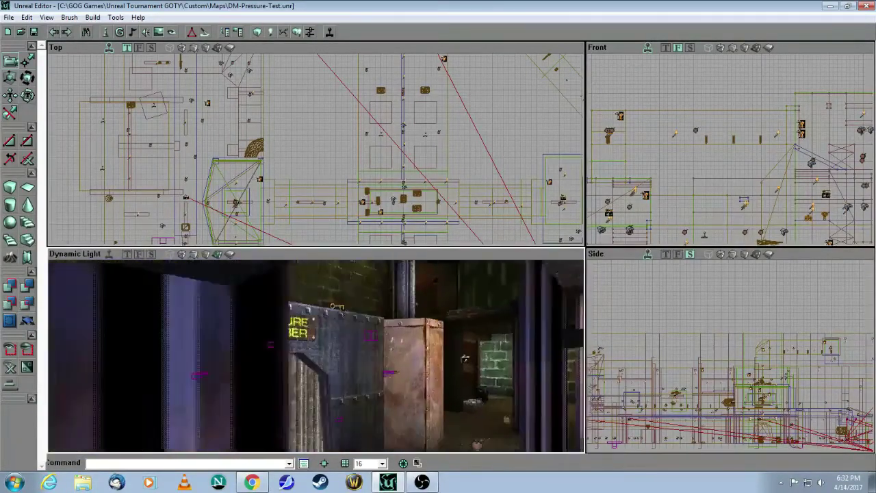
drag(315, 411, 362, 312)
key(Right)
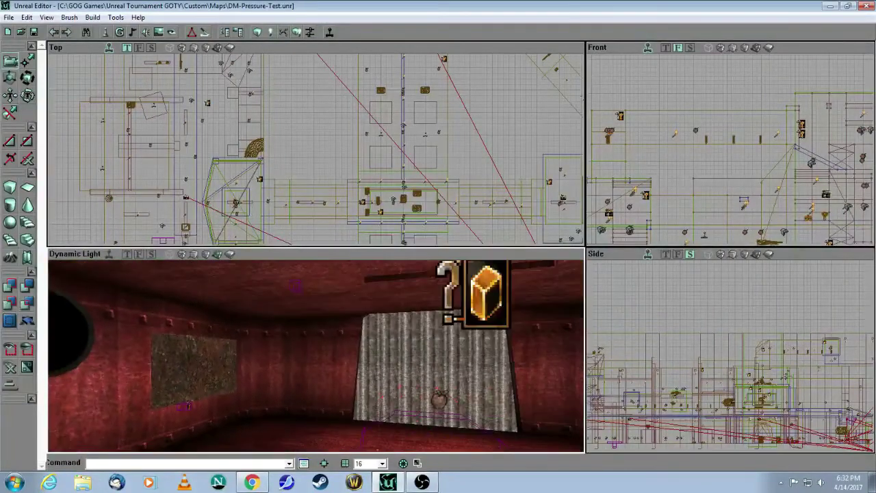
key(Right)
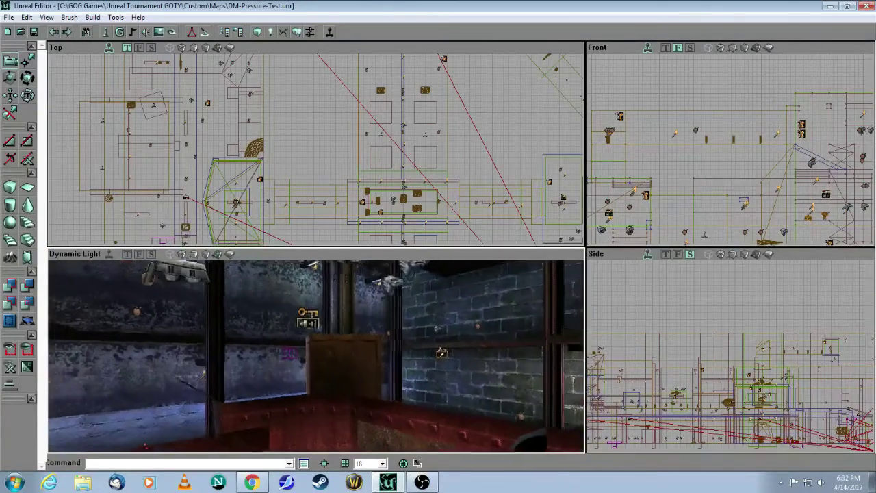
drag(316, 356, 338, 304)
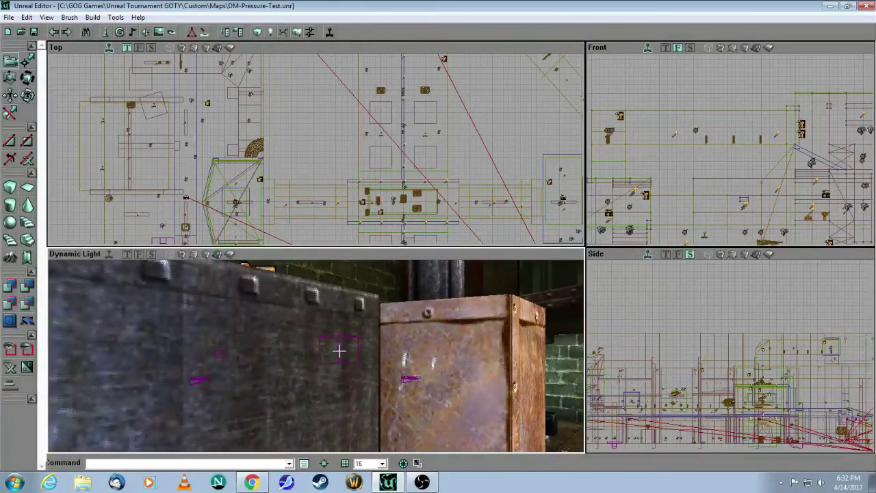
drag(385, 381, 410, 343)
drag(339, 336, 339, 329)
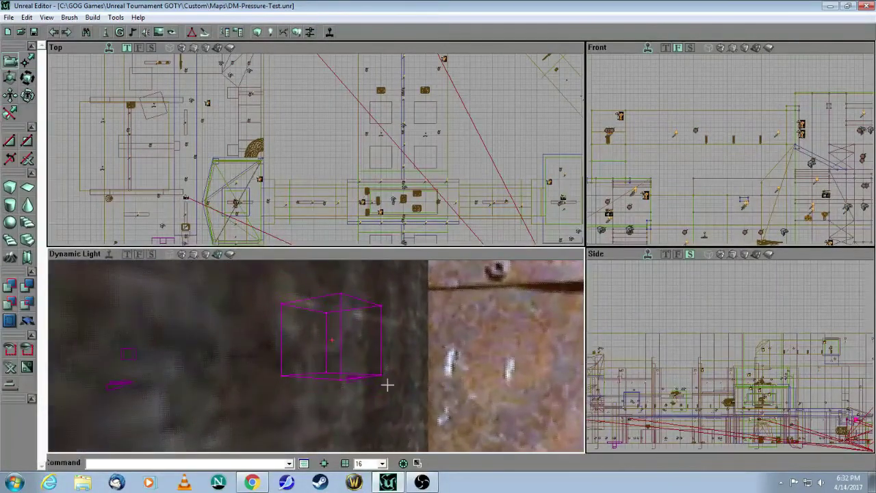
right_click(340, 317)
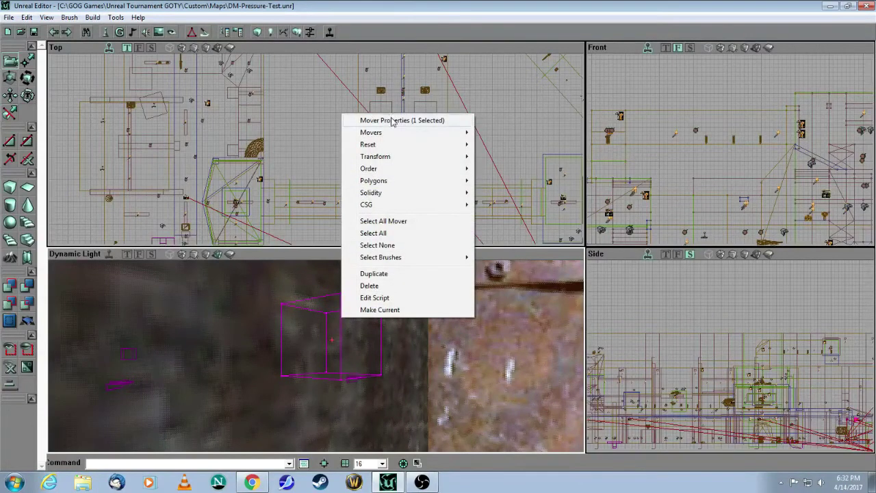
click(393, 120)
click(611, 168)
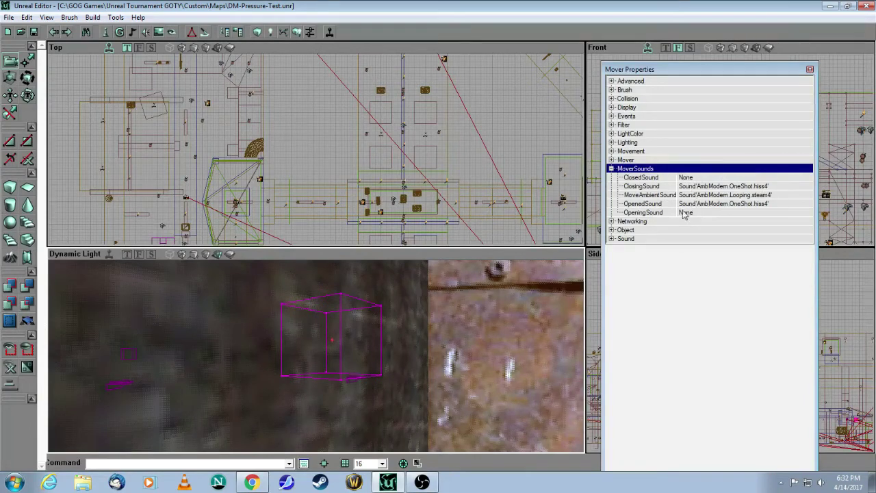
- Find the steam4 sound in the AmbModern package's Looping group in the sound browser, and close the browser
click(145, 33)
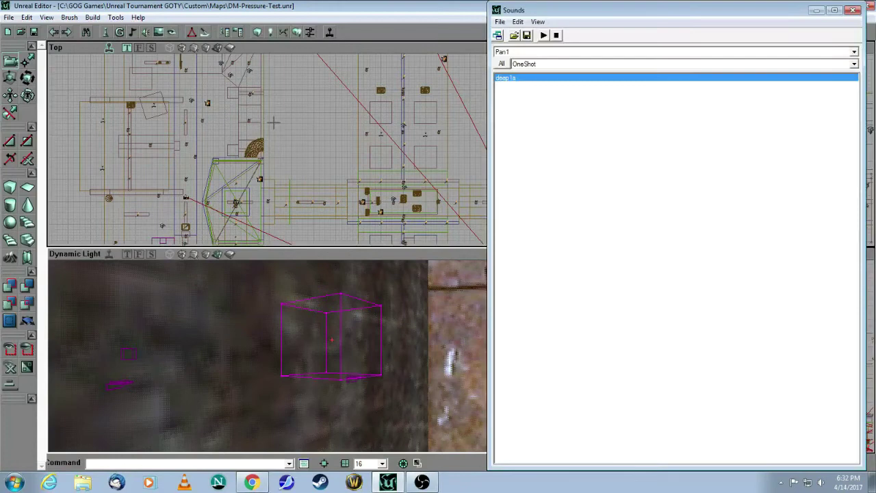
click(528, 54)
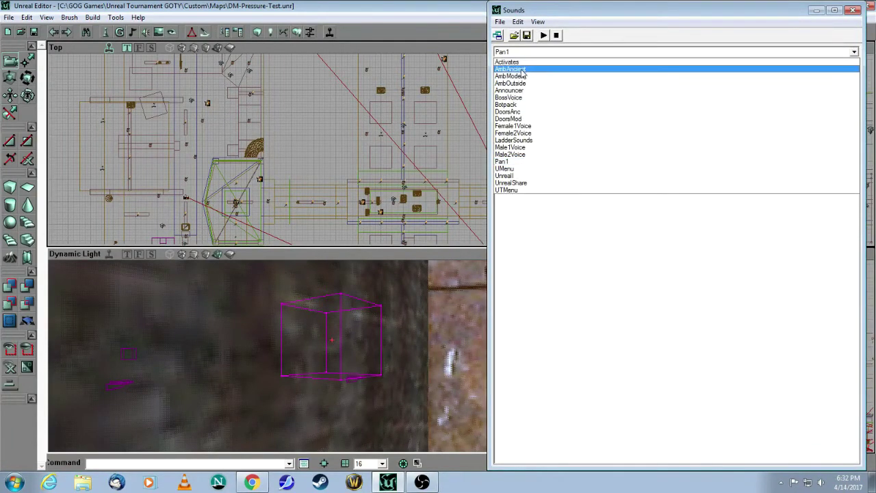
click(521, 76)
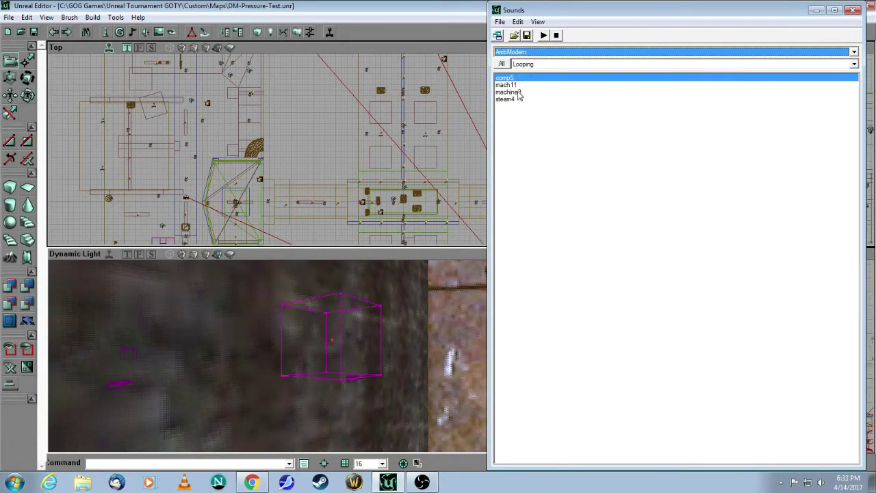
click(506, 99)
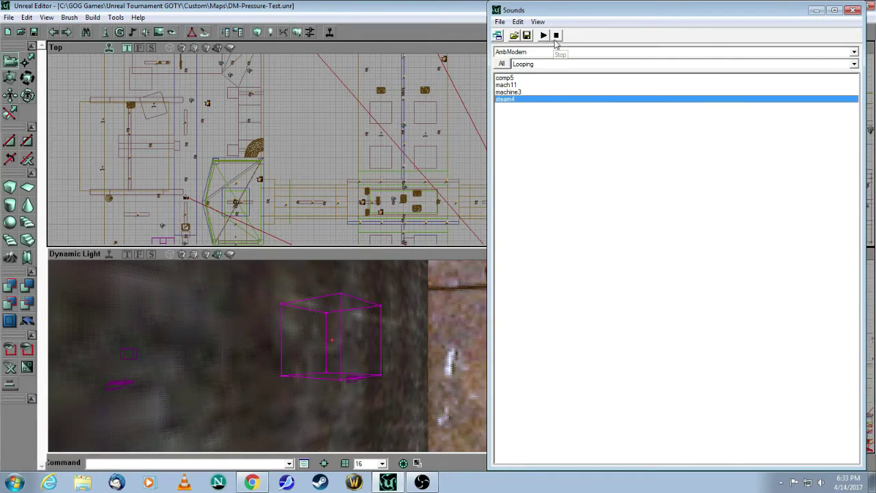
click(853, 10)
- Review the Mover settings of the small front-wall mover, including its MoveTime, and close its properties
drag(405, 321, 442, 346)
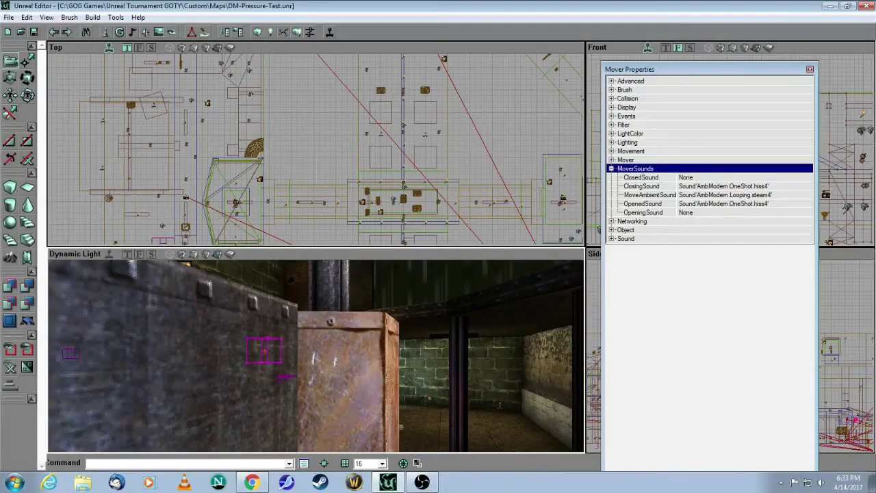
drag(378, 343, 368, 339)
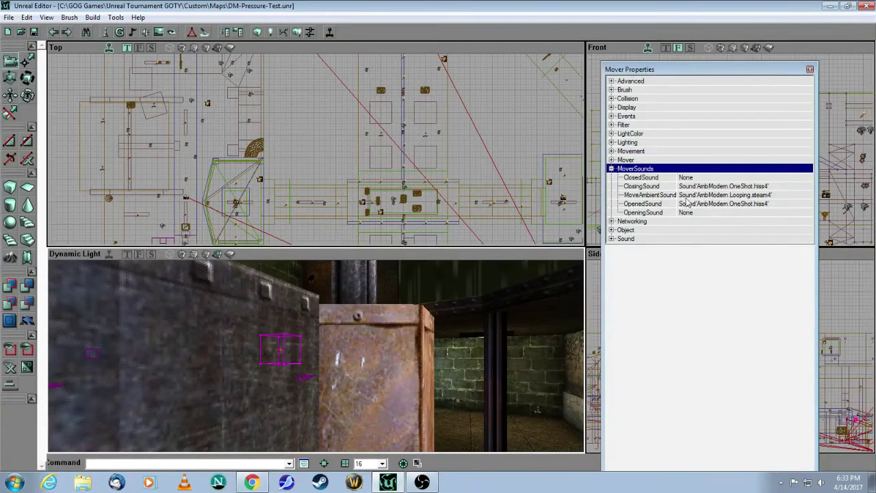
click(611, 160)
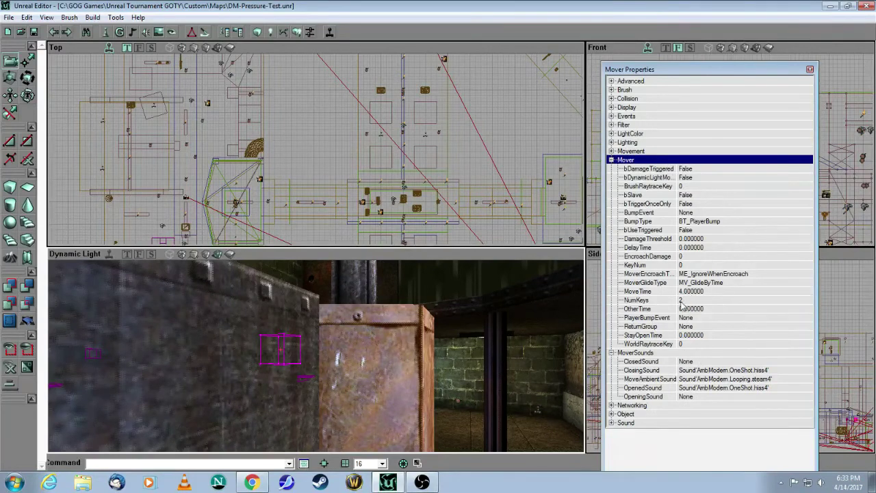
click(714, 292)
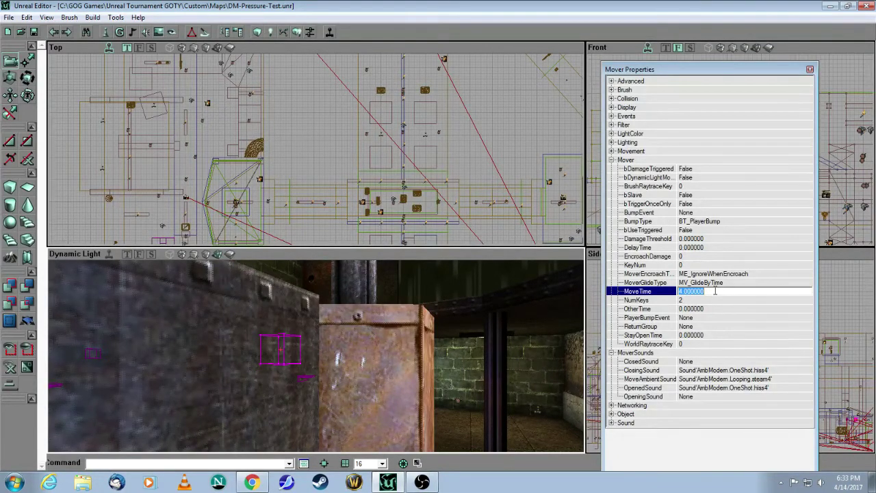
click(810, 69)
- Review the Mover settings of the pressure chamber's door mover, including its StayOpenTime, and close its properties
drag(416, 328, 388, 358)
right_click(373, 352)
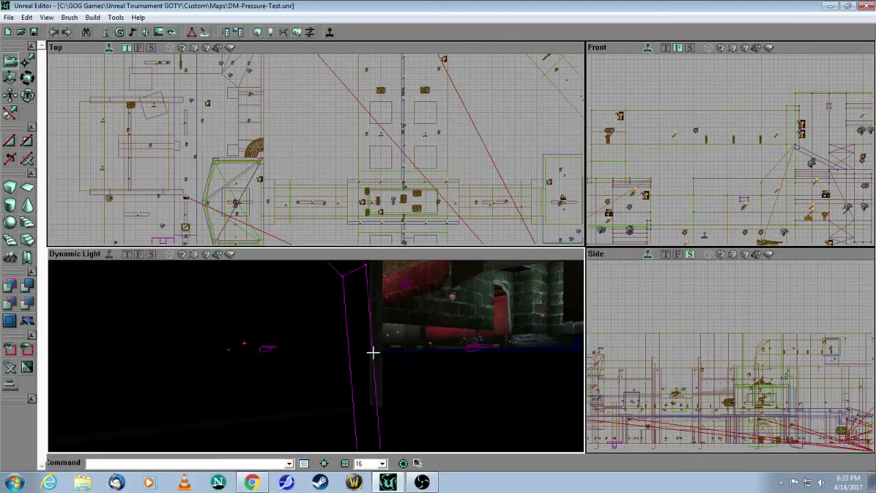
click(383, 154)
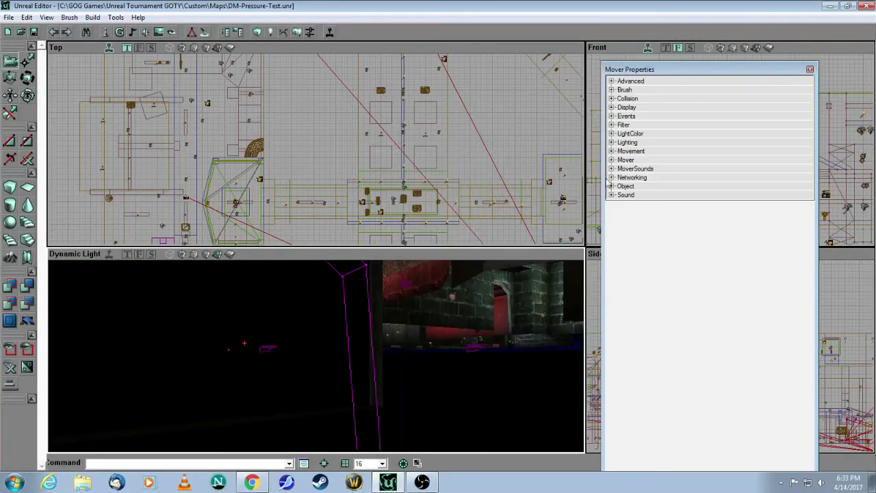
click(611, 160)
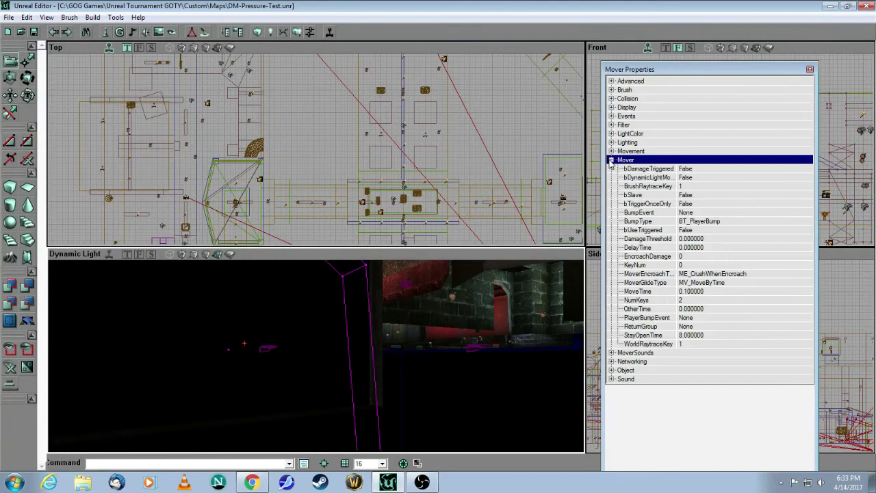
click(726, 334)
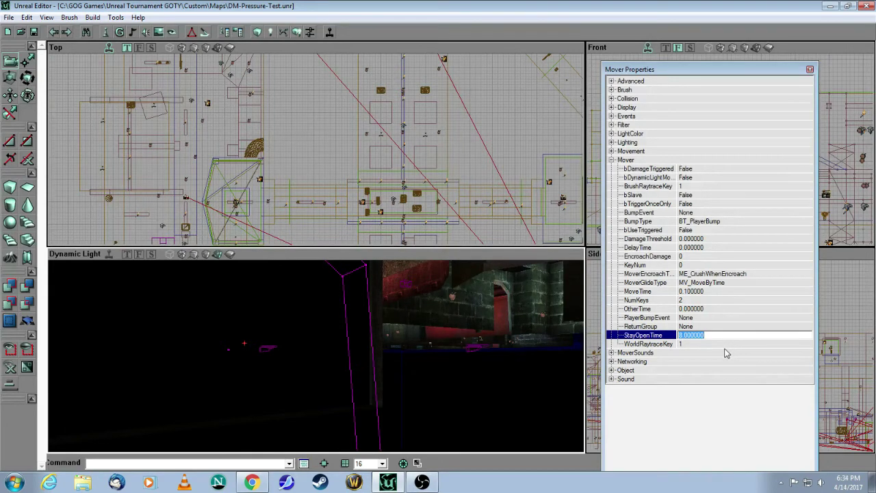
click(724, 361)
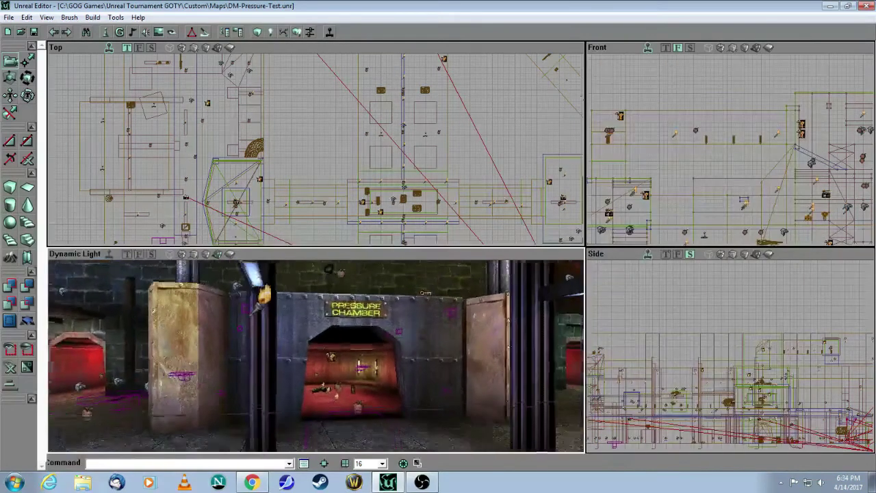
- View the front of the pressure chamber and search for actors with the tag DisFat
drag(315, 356, 322, 397)
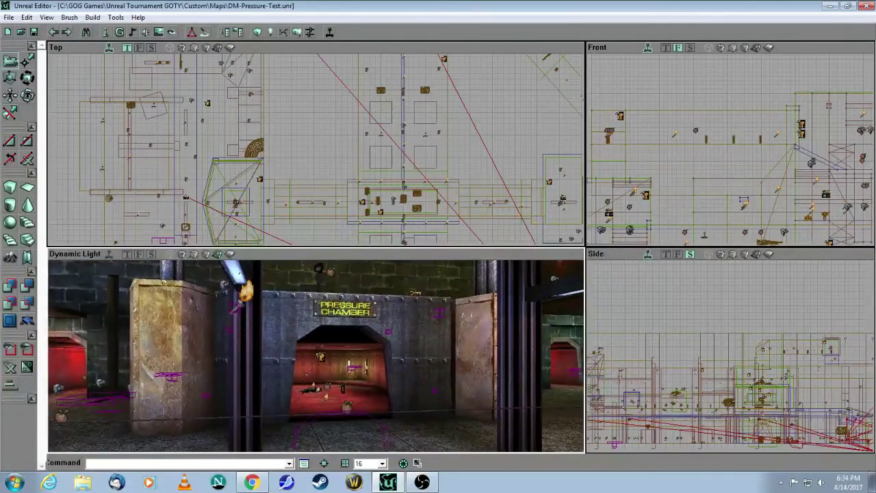
drag(321, 397, 315, 380)
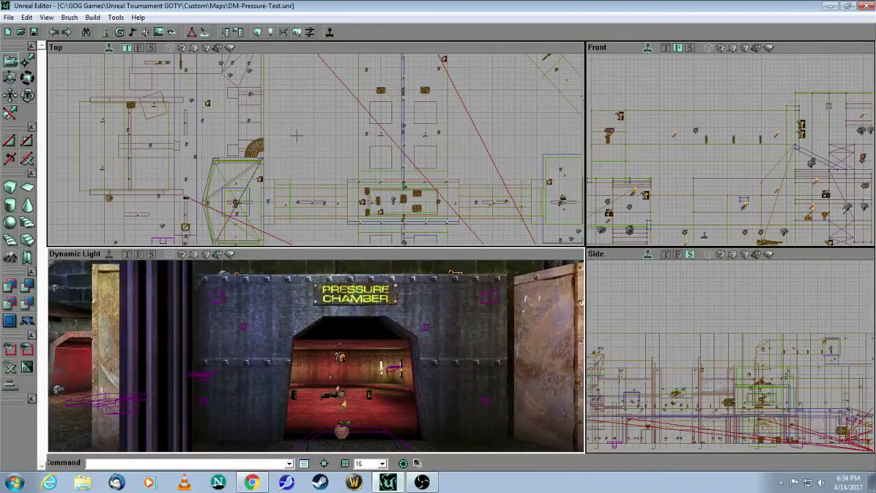
drag(317, 150, 262, 115)
scroll(316, 149, up, 6)
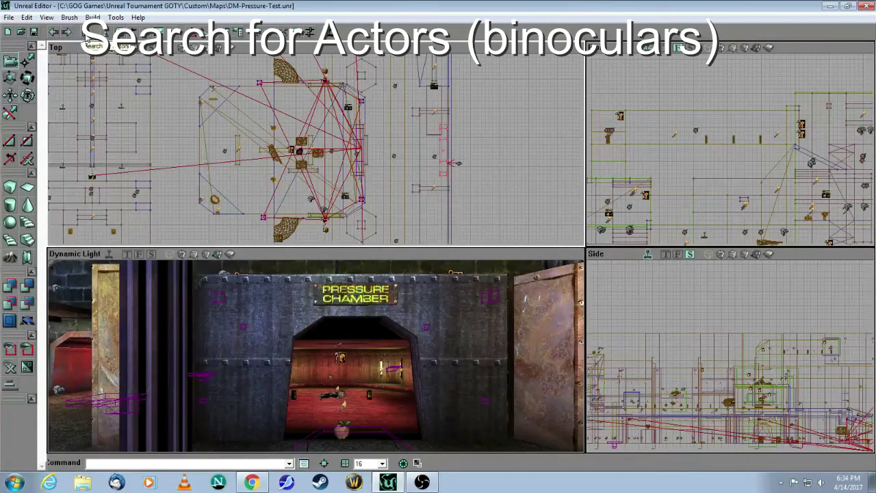
click(88, 36)
double_click(442, 187)
key(BackSpace)
click(442, 211)
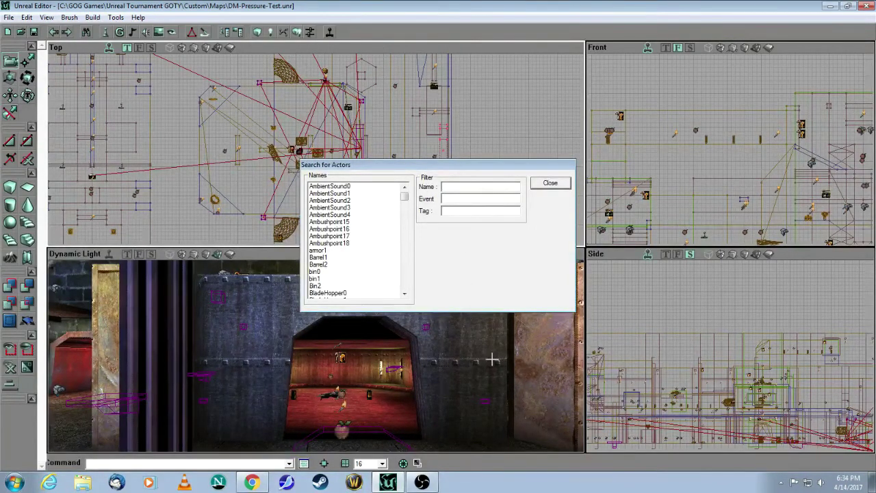
text(Di)
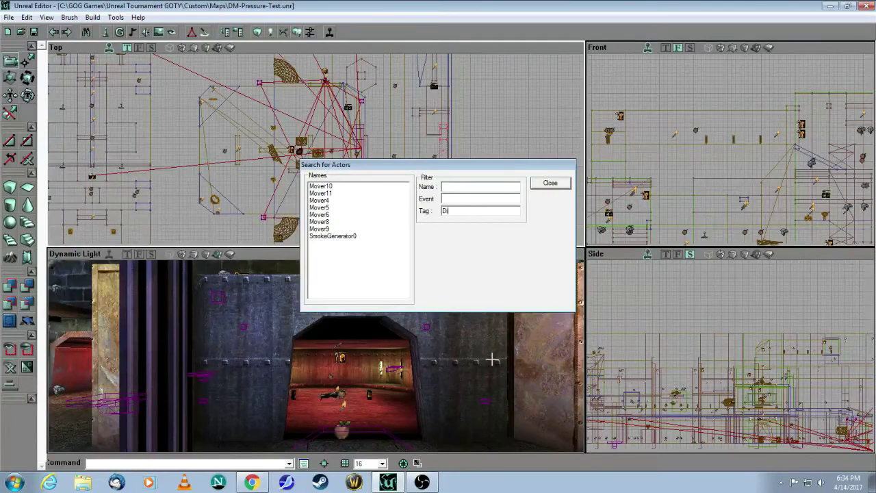
text(sFat)
- Go through the actors tagged DisFat one by one, from SmokeGenerator0 through the movers up to Mover10
click(325, 236)
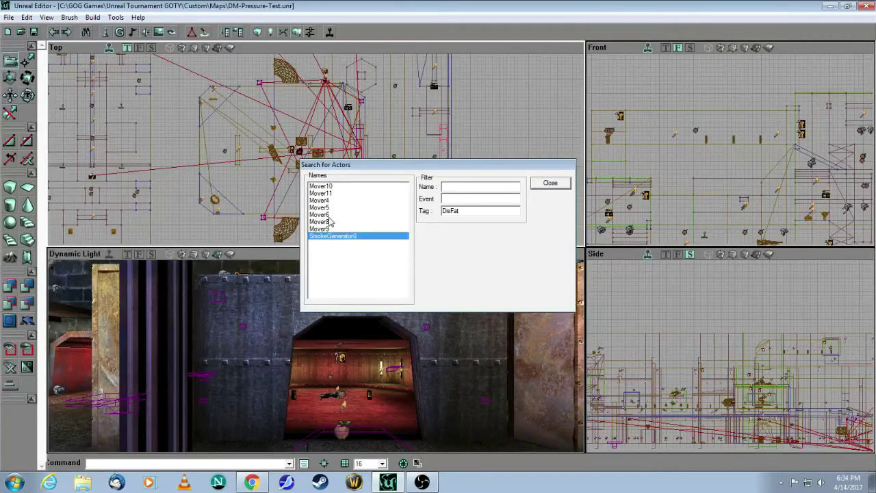
click(331, 216)
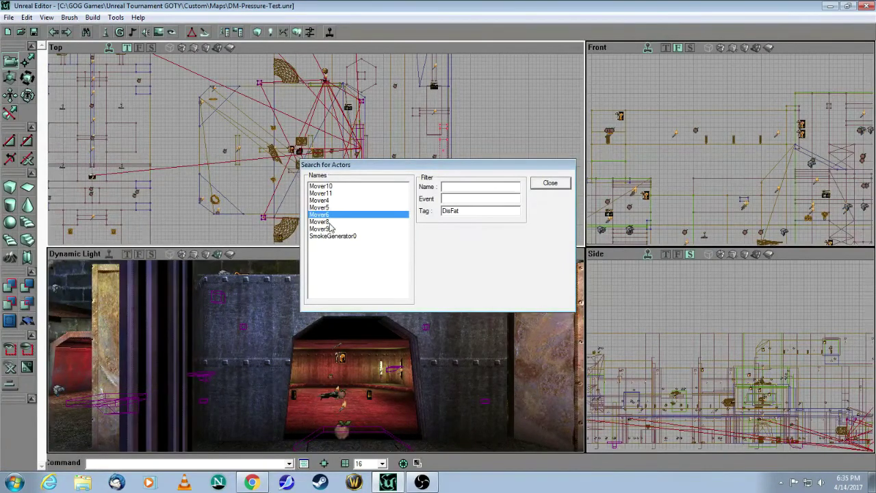
click(328, 222)
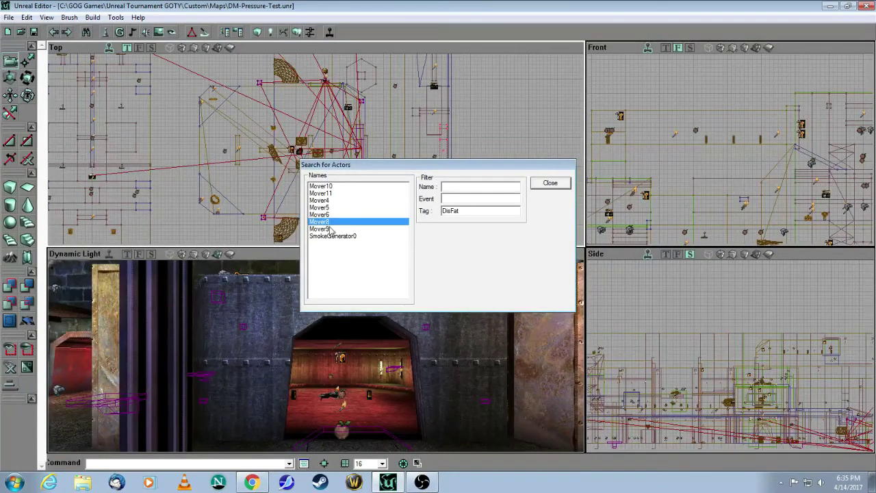
click(331, 229)
click(333, 221)
click(330, 208)
click(329, 201)
click(328, 194)
click(326, 186)
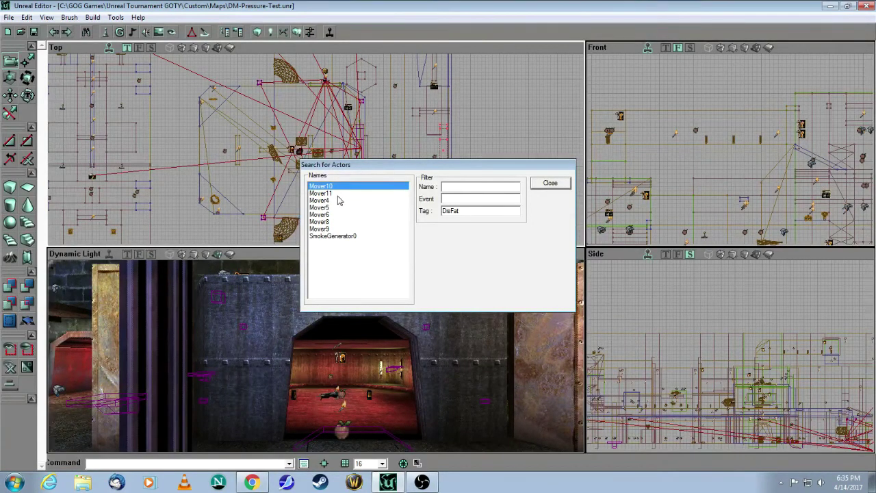
- Search for actors with the tag dapressurezone, go through PressureZone0 and the SpecialEvent actors, and close the search
drag(481, 212, 402, 201)
key(BackSpace)
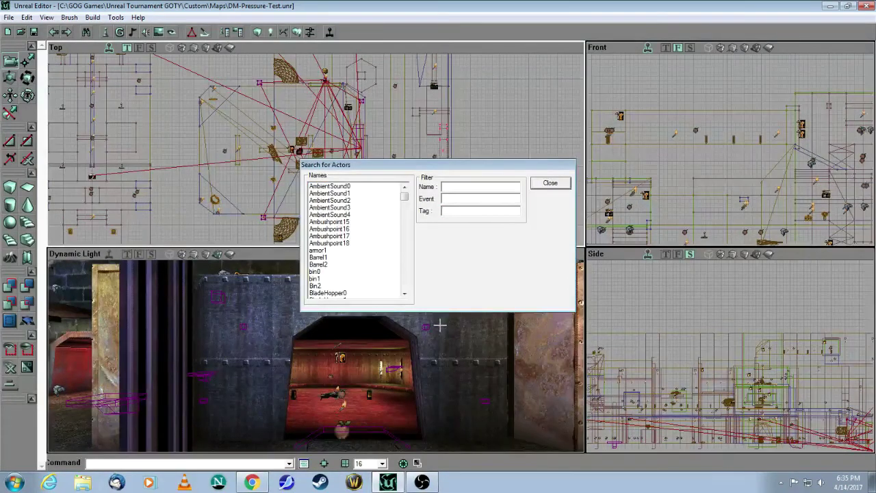
text(dapressurezone)
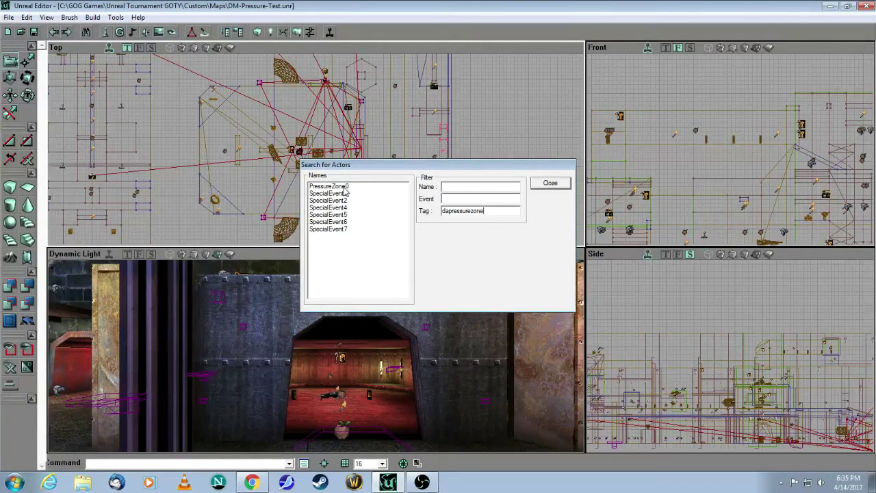
click(345, 189)
click(330, 200)
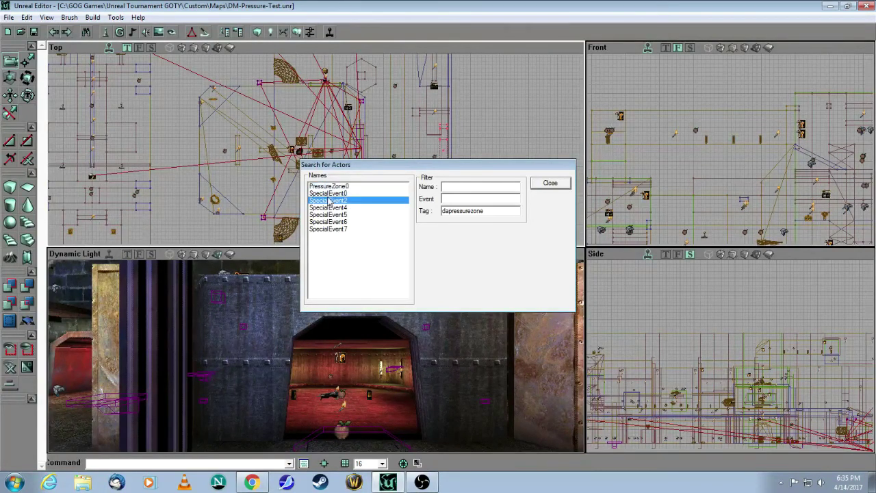
click(329, 215)
click(330, 222)
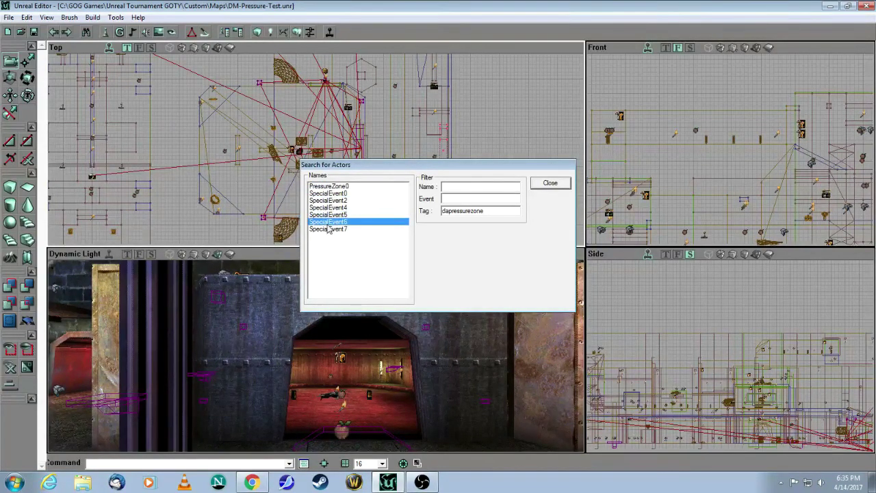
click(330, 229)
click(335, 194)
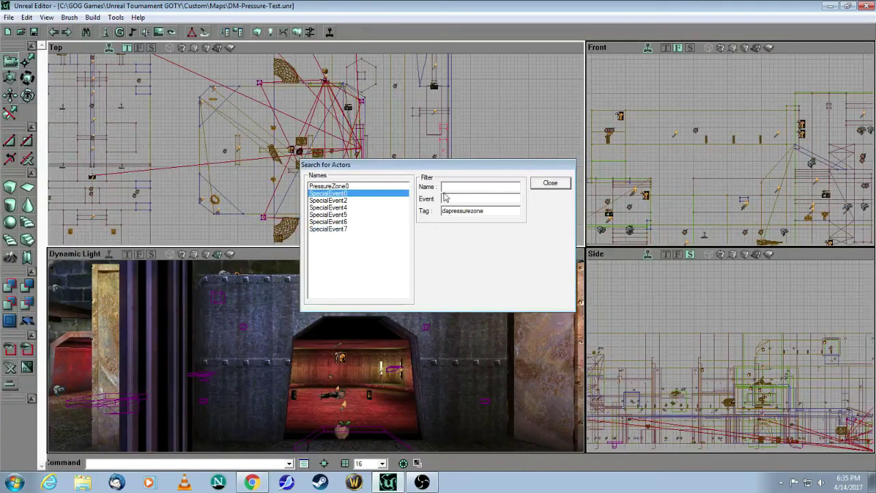
click(551, 184)
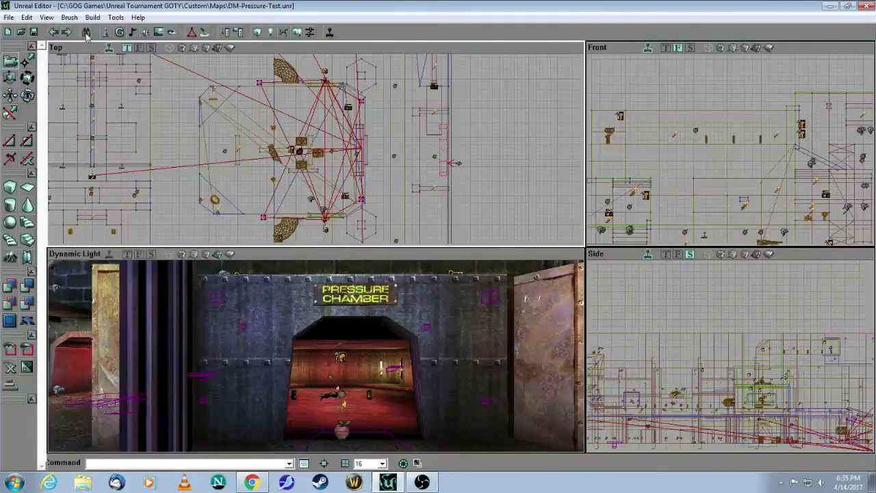